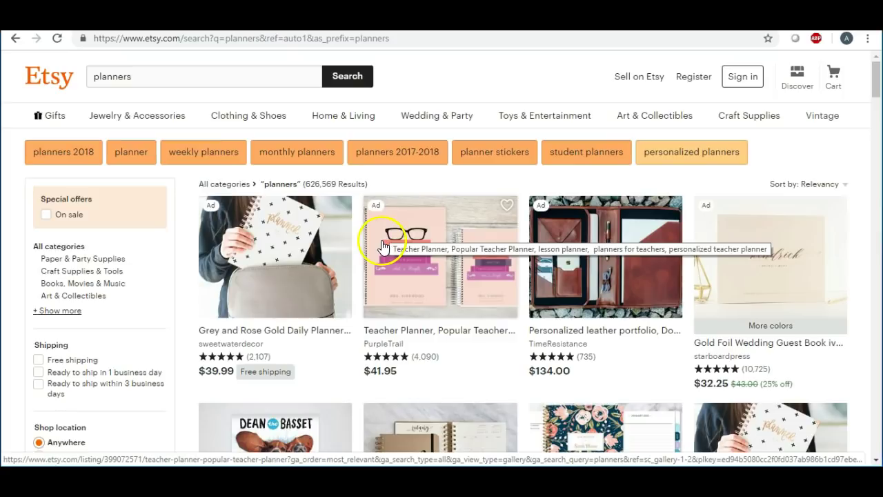
Step: Examine the Etsy listings for planners, comparing the product types, designs, prices and bestseller items
scroll(379, 259, "down", 1)
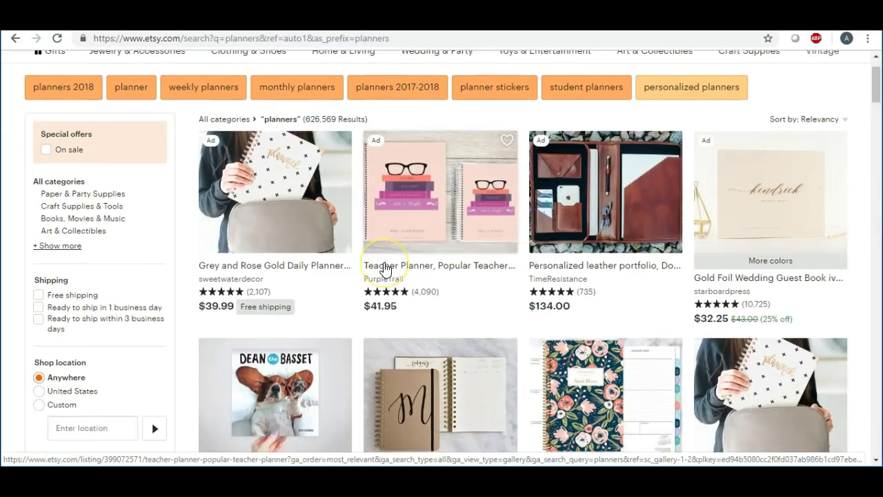
scroll(384, 268, "down", 1)
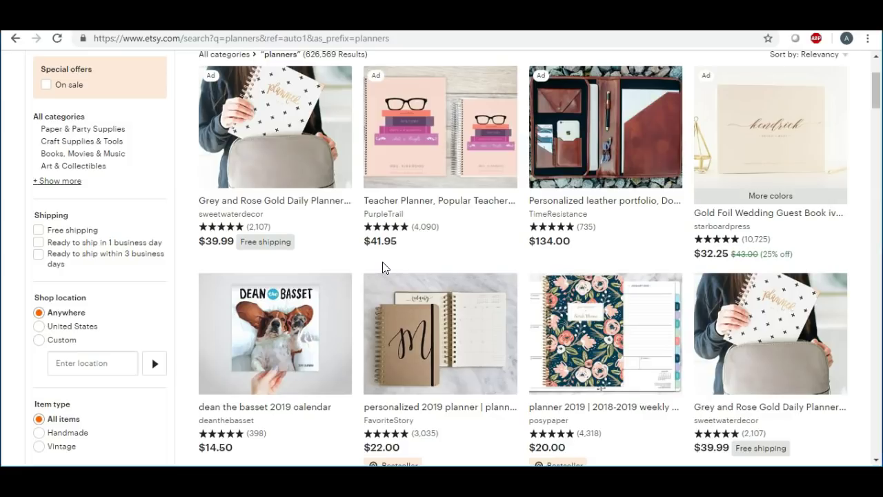
scroll(381, 262, "up", 2)
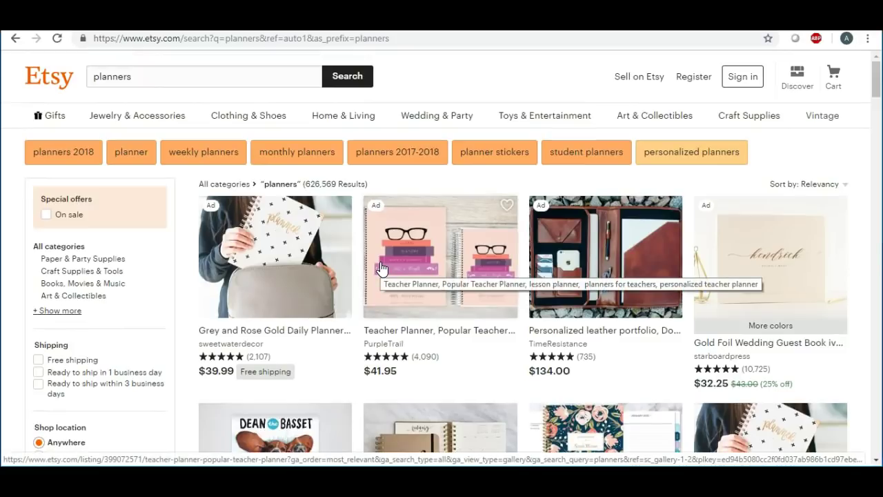
scroll(380, 268, "down", 6)
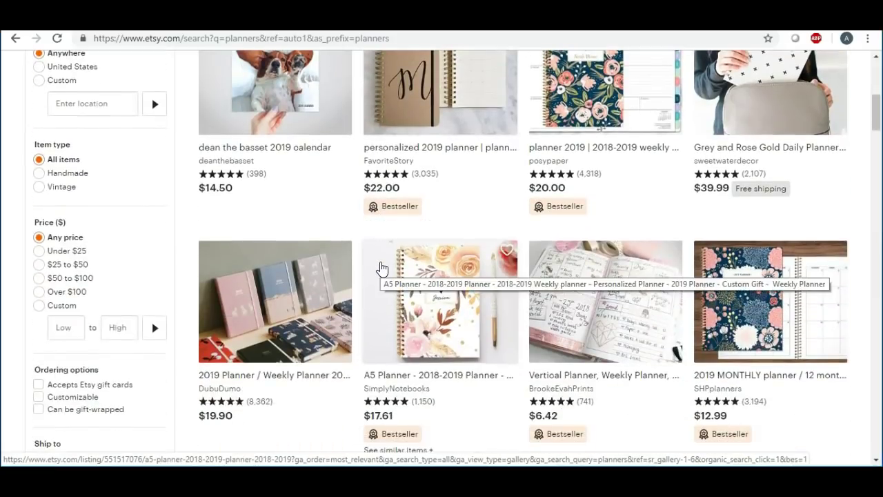
scroll(381, 268, "down", 2)
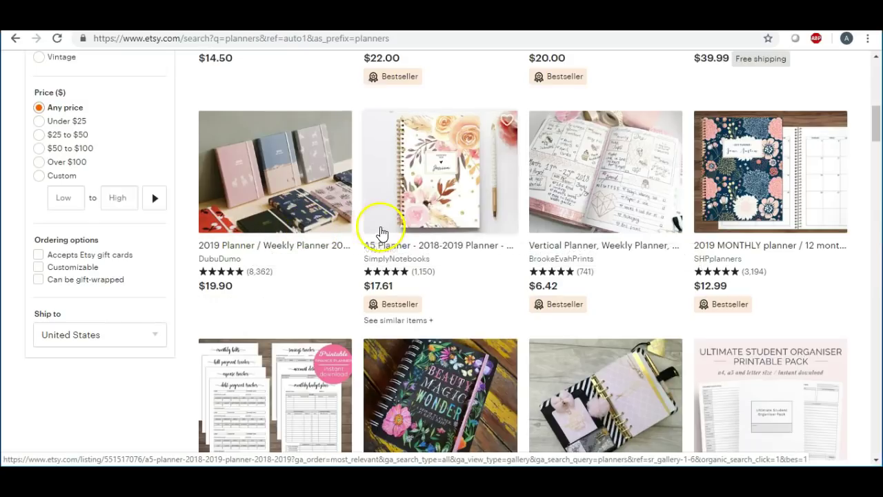
scroll(434, 259, "down", 1)
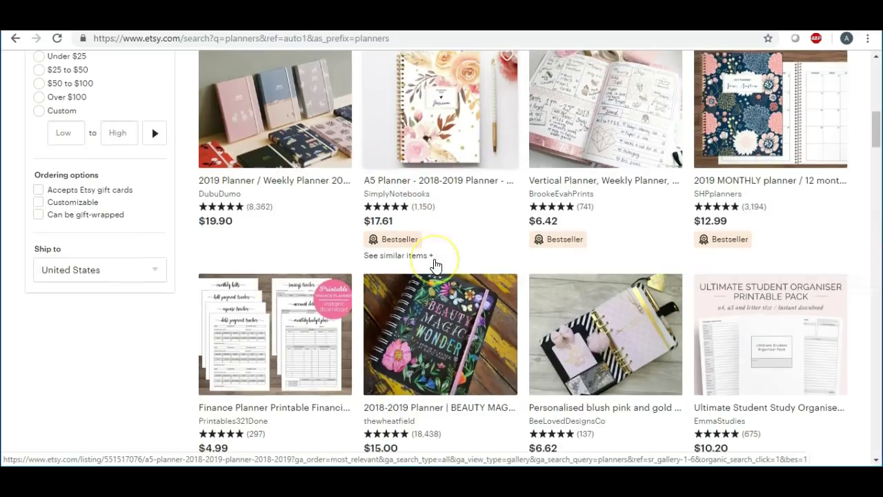
scroll(435, 264, "down", 4)
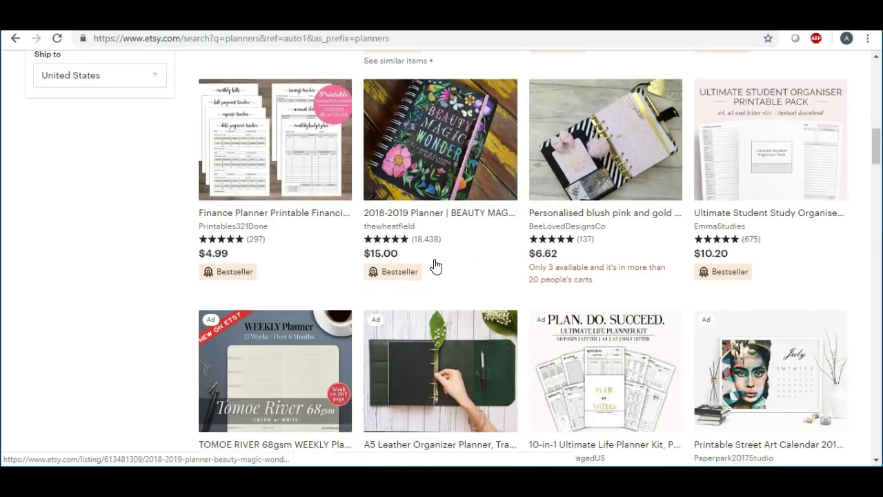
scroll(435, 265, "down", 2)
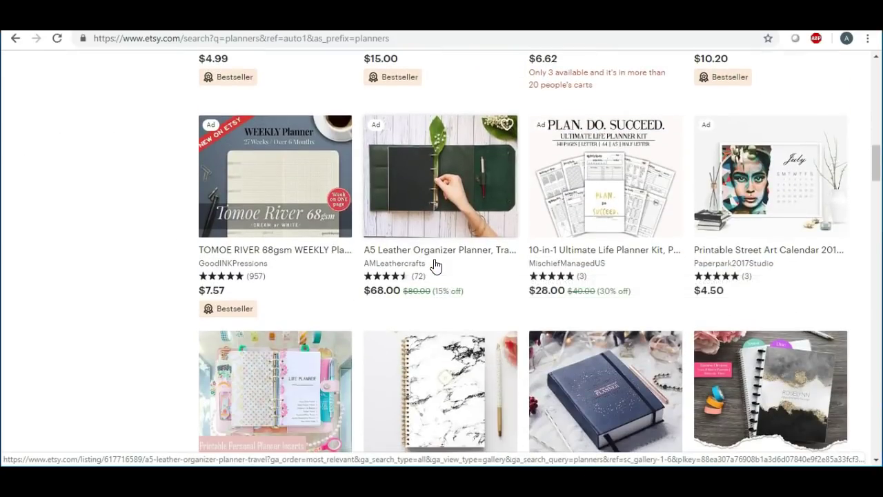
scroll(435, 264, "down", 3)
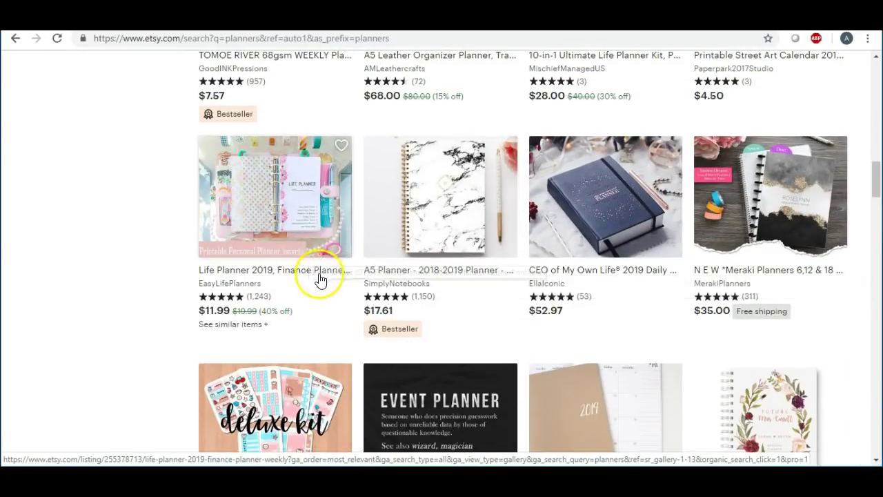
scroll(439, 261, "down", 3)
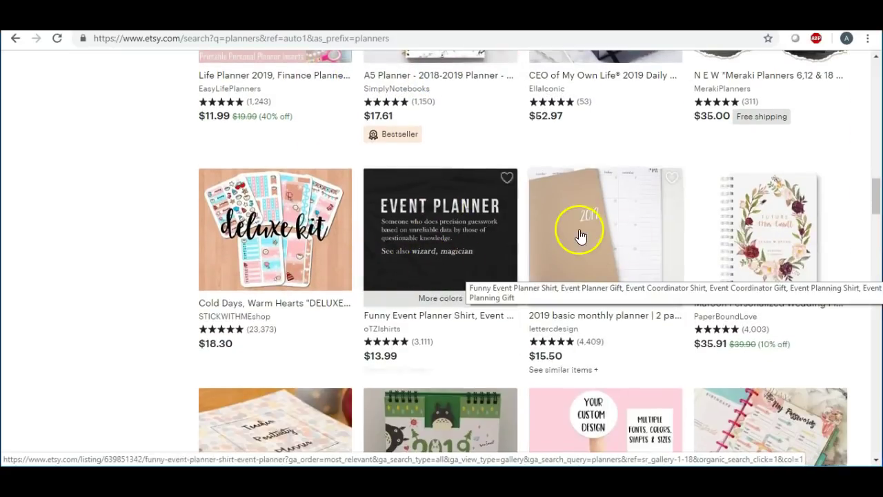
scroll(571, 235, "down", 4)
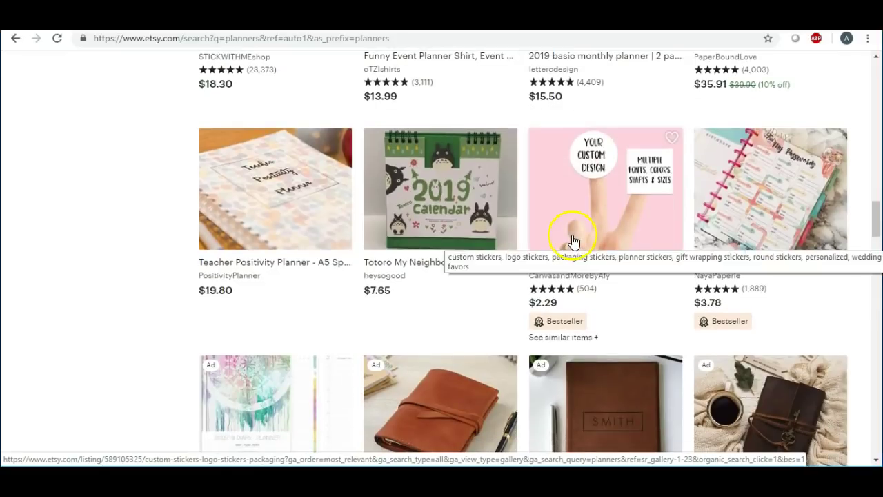
scroll(464, 251, "down", 2)
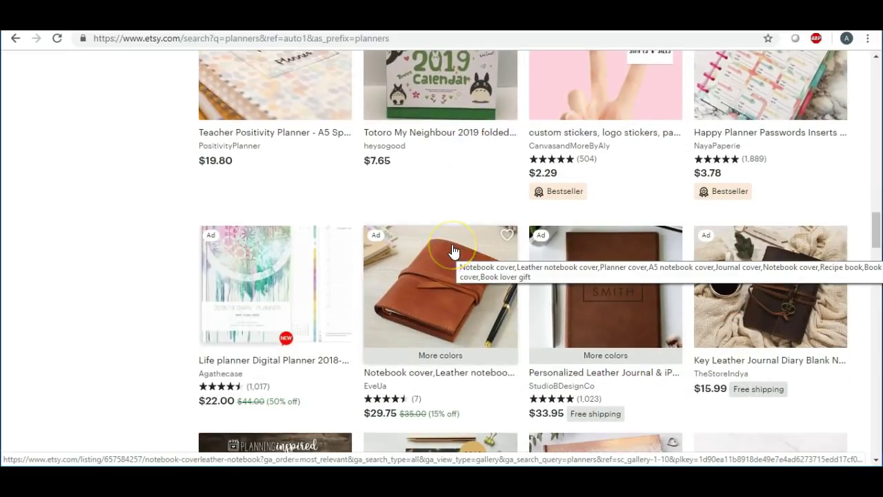
scroll(453, 250, "down", 3)
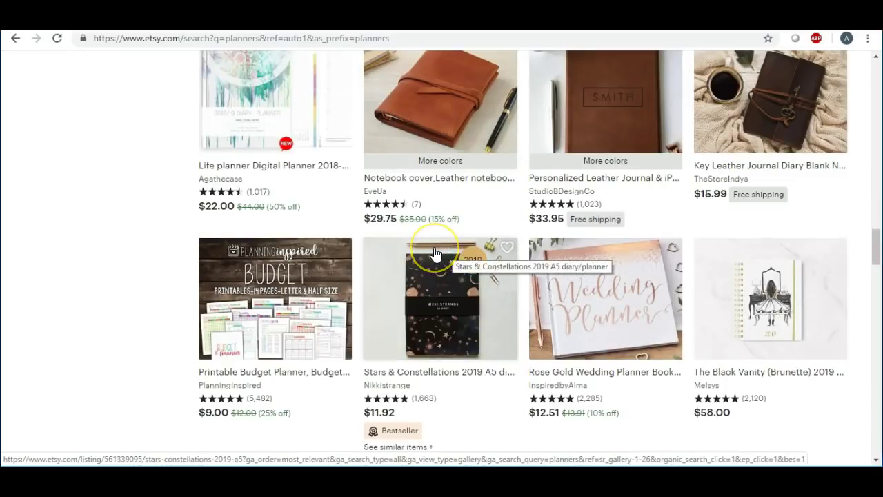
scroll(436, 253, "up", 1)
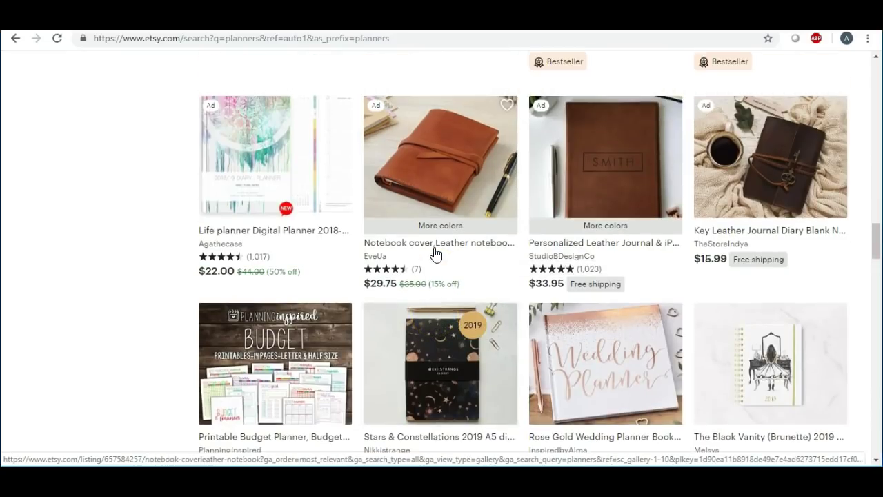
scroll(437, 253, "down", 3)
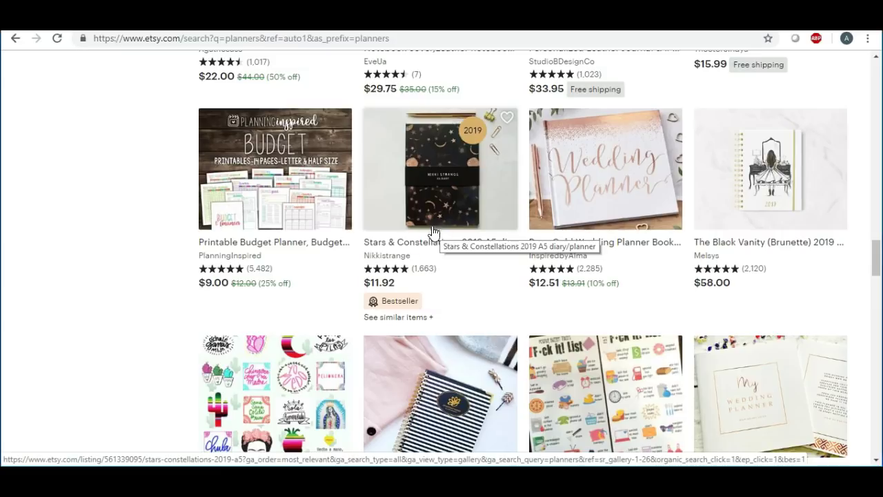
scroll(414, 241, "up", 2)
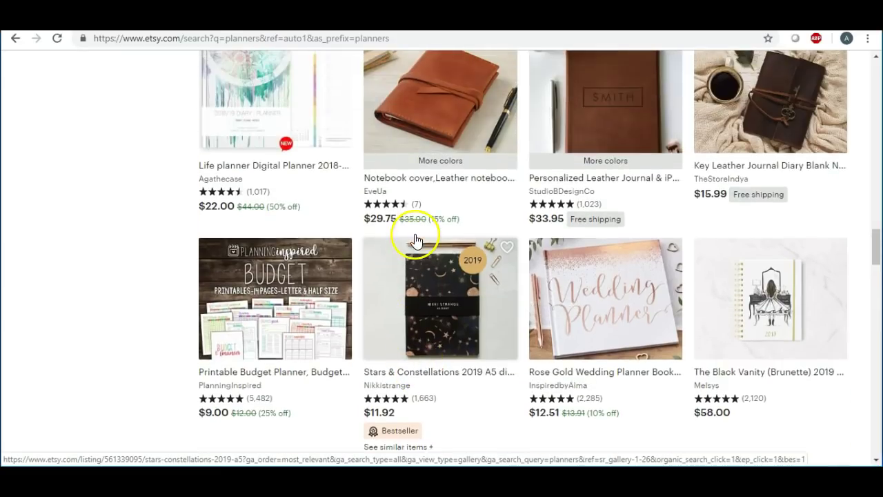
scroll(414, 238, "up", 1)
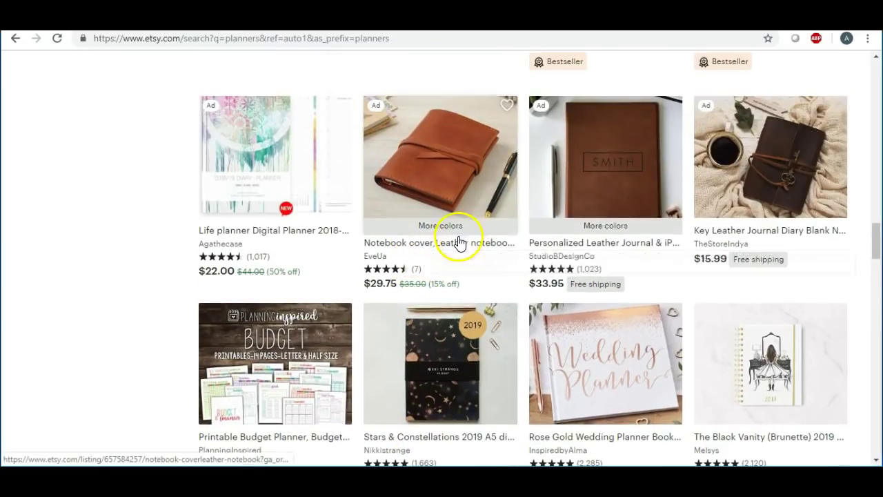
scroll(376, 251, "up", 1)
scroll(377, 252, "up", 10)
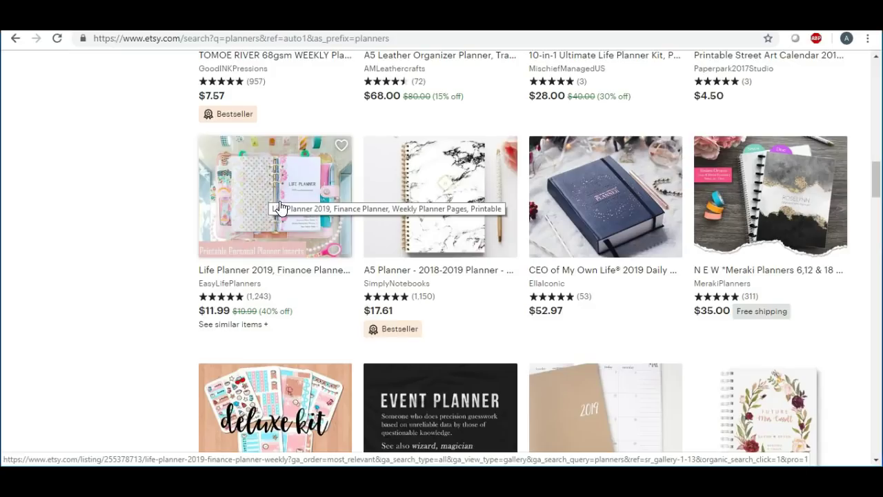
scroll(469, 255, "down", 2)
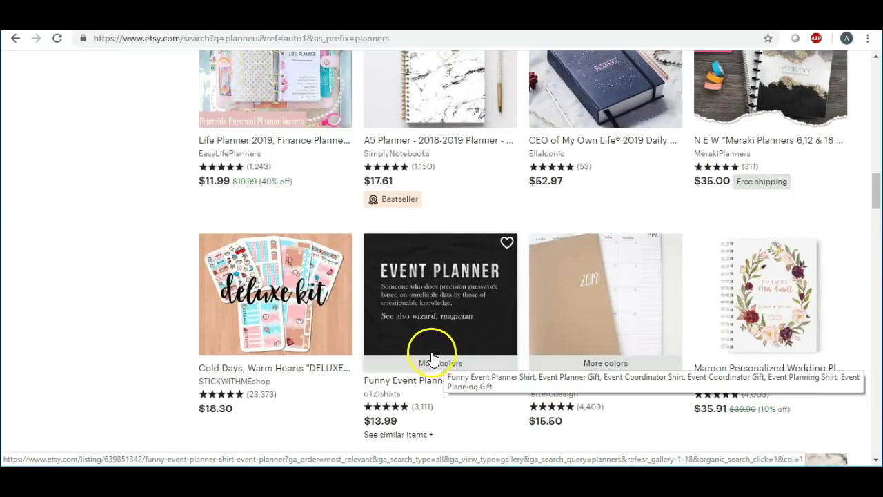
scroll(349, 283, "down", 4)
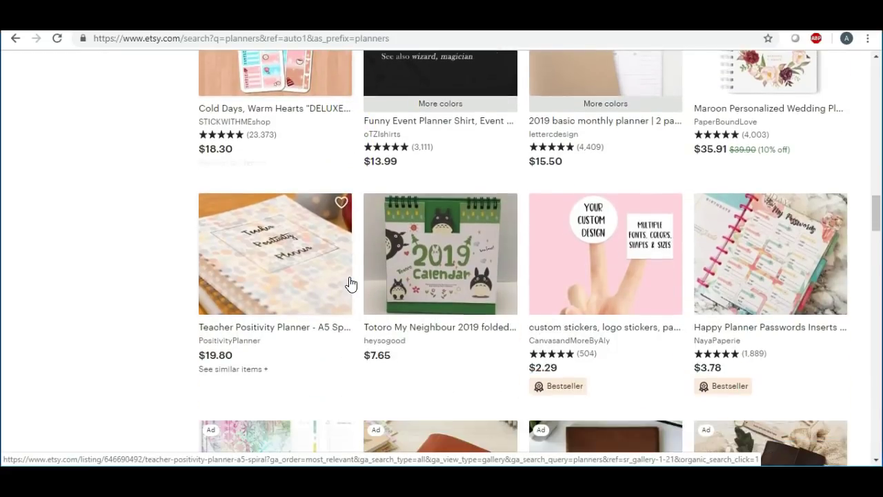
left_click(348, 289)
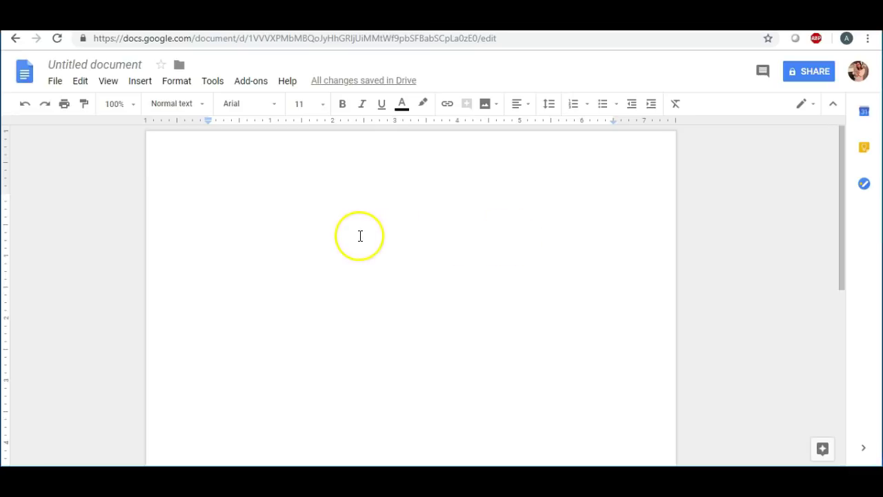
Step: Insert a 9 x 9 table into the blank document
left_click(141, 82)
mouse_move(112, 83)
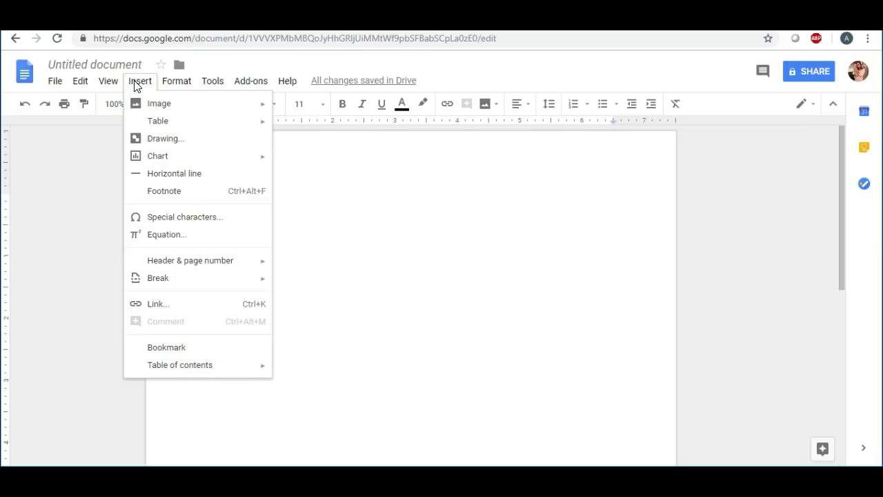
mouse_move(173, 155)
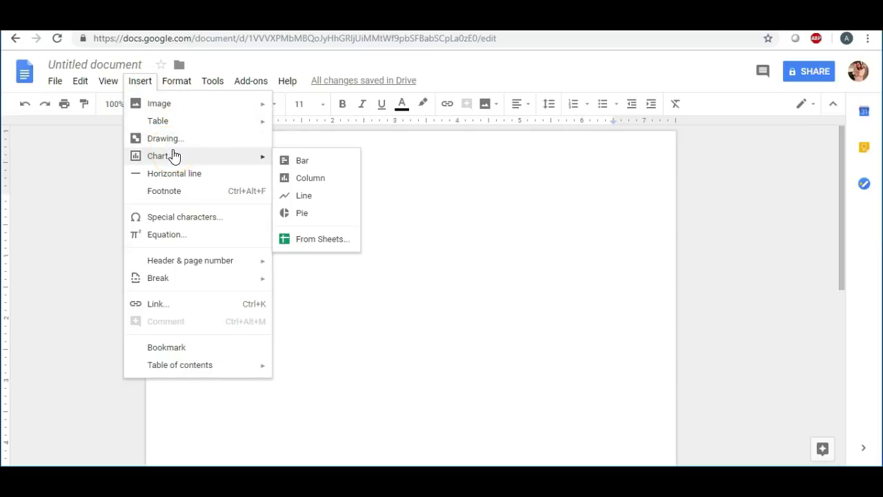
left_click(178, 125)
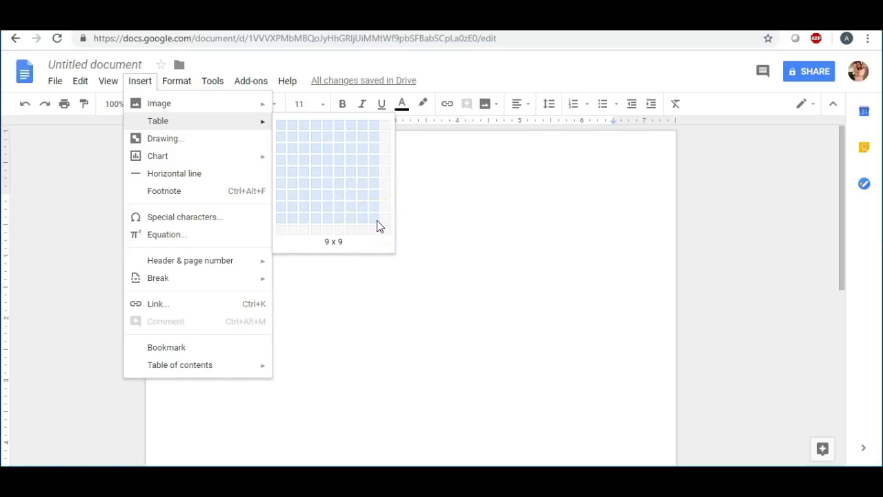
left_click(376, 222)
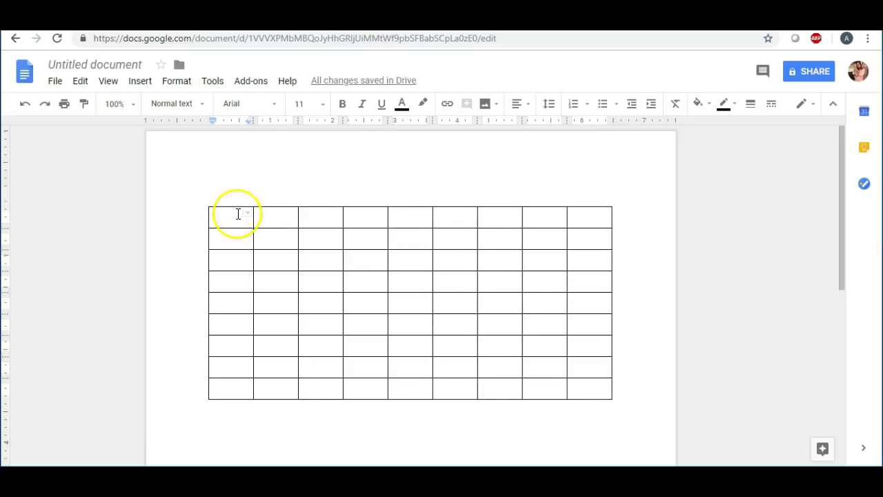
Step: Widen the table's first column into the second one and make the first row about three times as tall
left_click(277, 216)
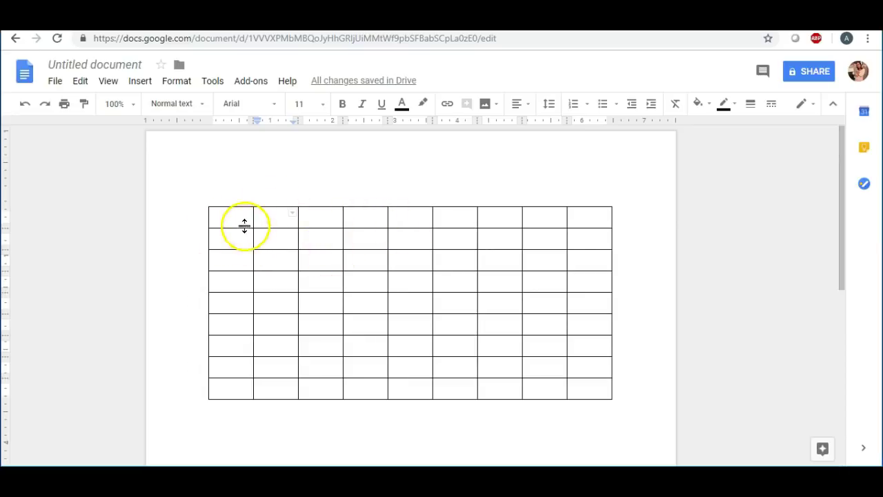
left_click_drag(254, 209, 289, 207)
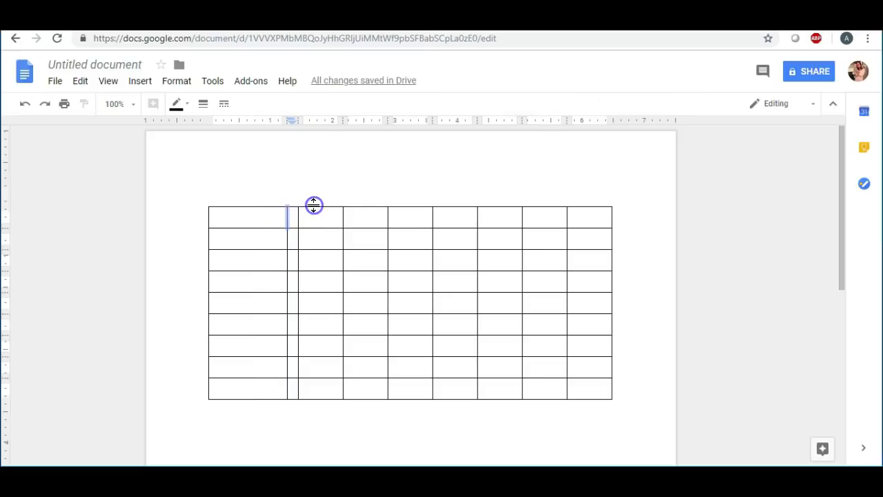
left_click(288, 207)
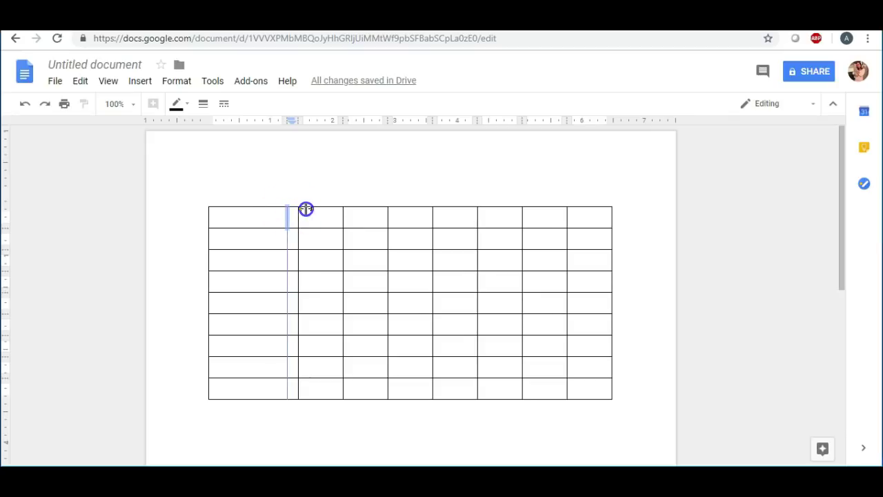
left_click(223, 227)
left_click_drag(223, 227, 227, 272)
left_click(277, 227)
left_click_drag(286, 226, 306, 220)
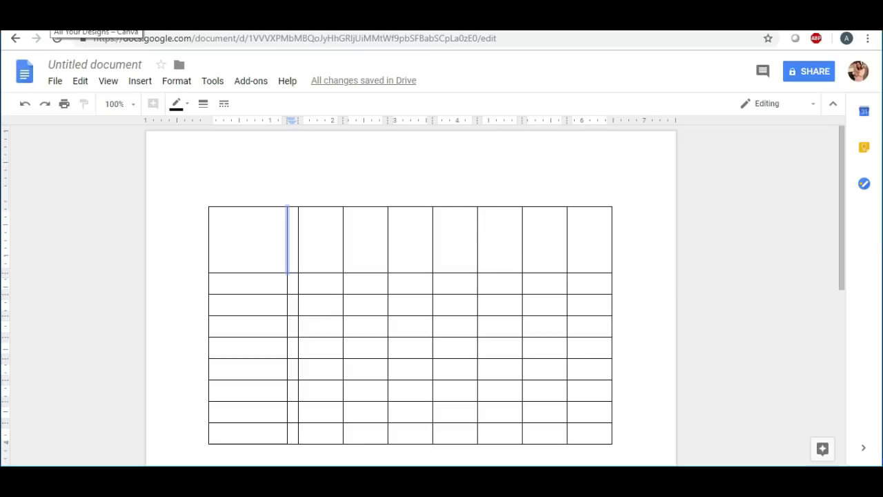
Step: Switch to Canva, search its templates for "planner" and open the suggested Planner category
key("ctrl+Tab")
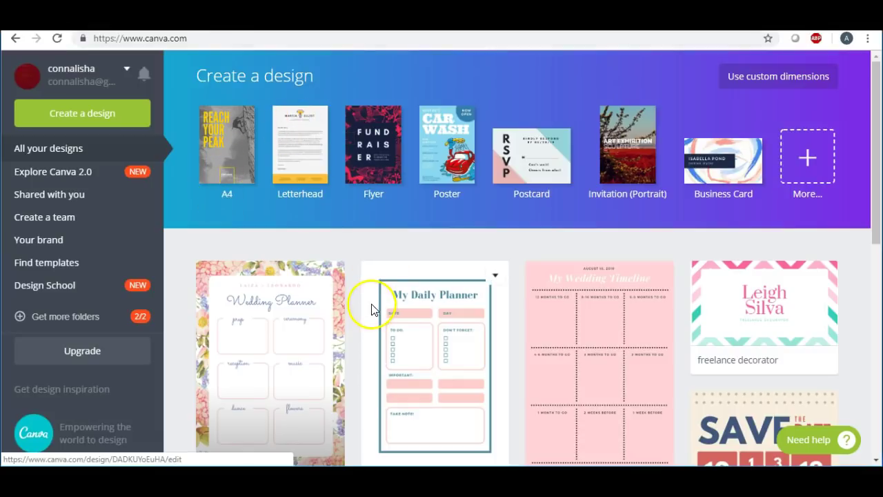
scroll(372, 283, "down", 4)
scroll(372, 284, "up", 4)
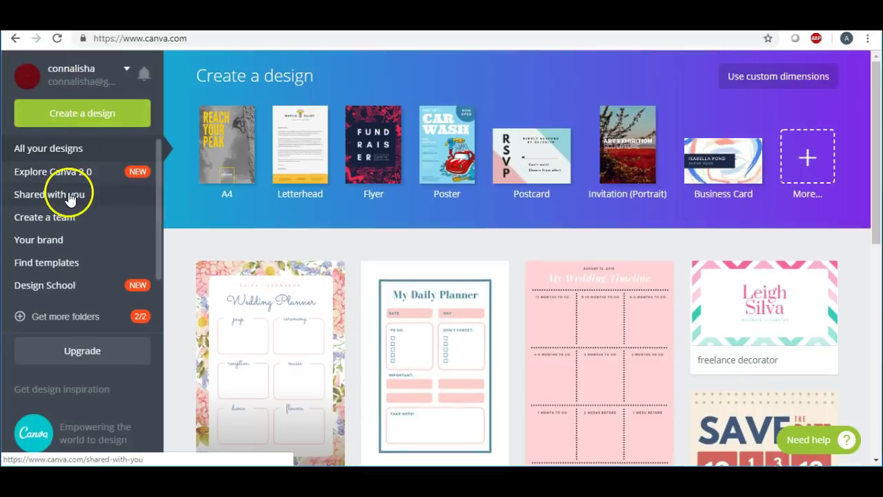
left_click(64, 262)
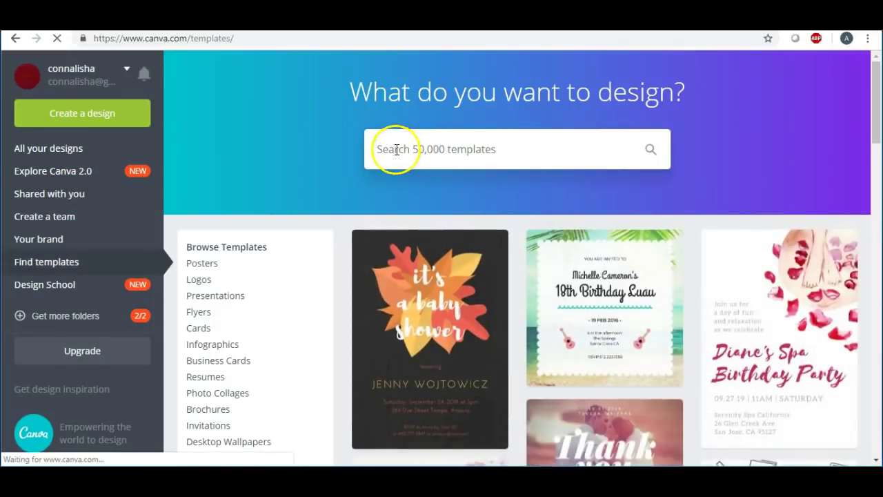
left_click(396, 149)
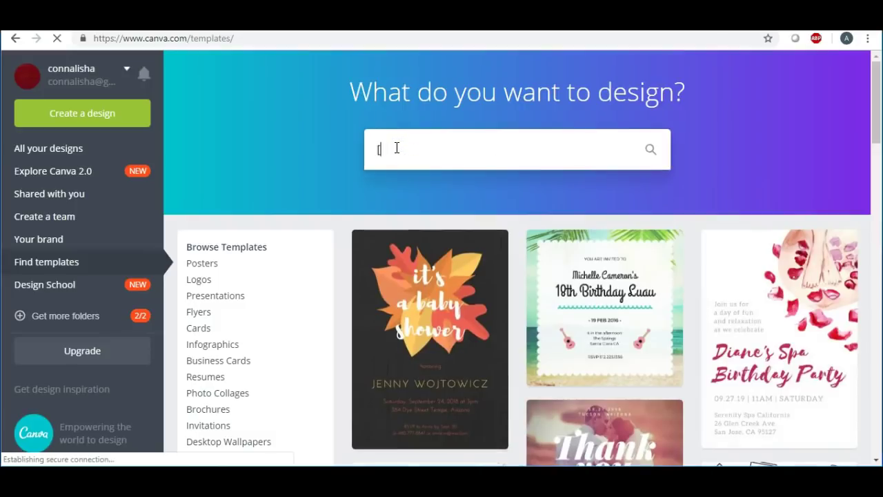
type("planner")
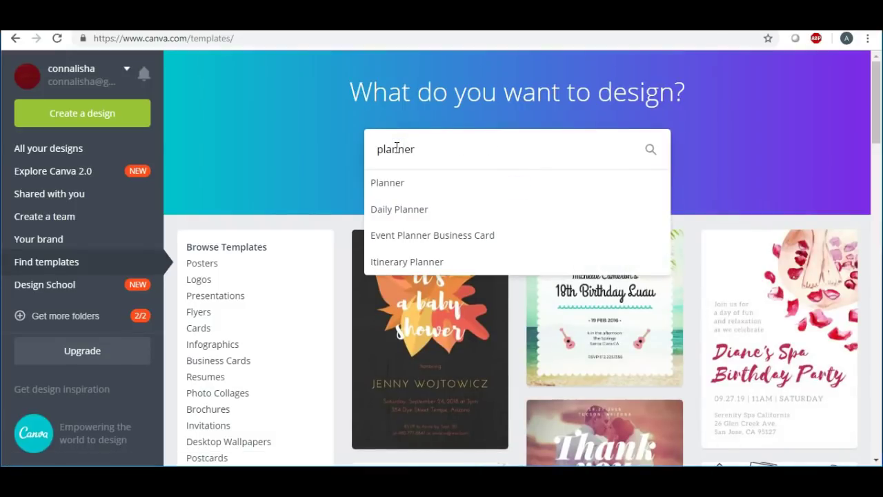
left_click(396, 185)
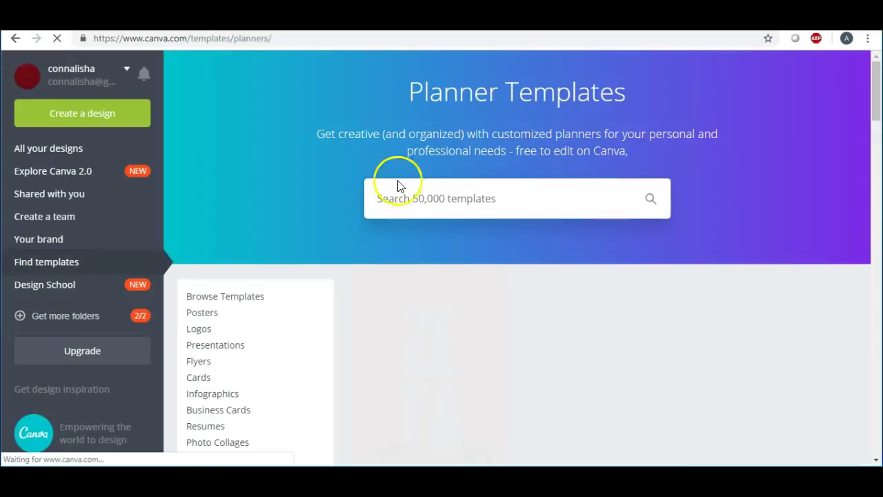
Step: Examine the Planner template gallery, comparing the weekly, daily, meal, workout, chore and wedding planner designs
scroll(336, 237, "down", 1)
scroll(337, 237, "down", 2)
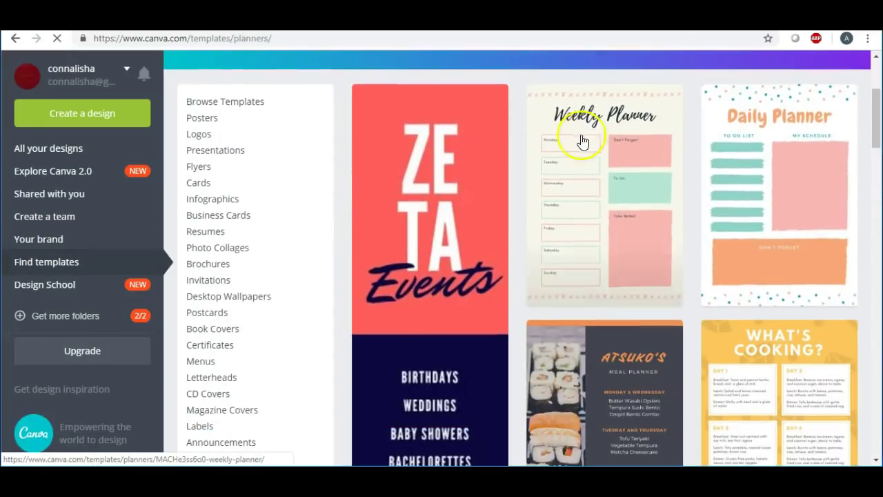
scroll(673, 211, "down", 8)
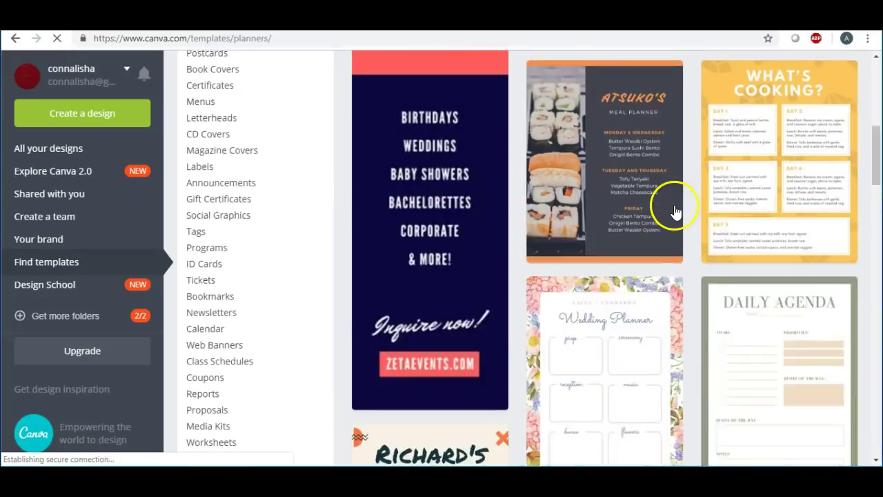
scroll(675, 212, "down", 2)
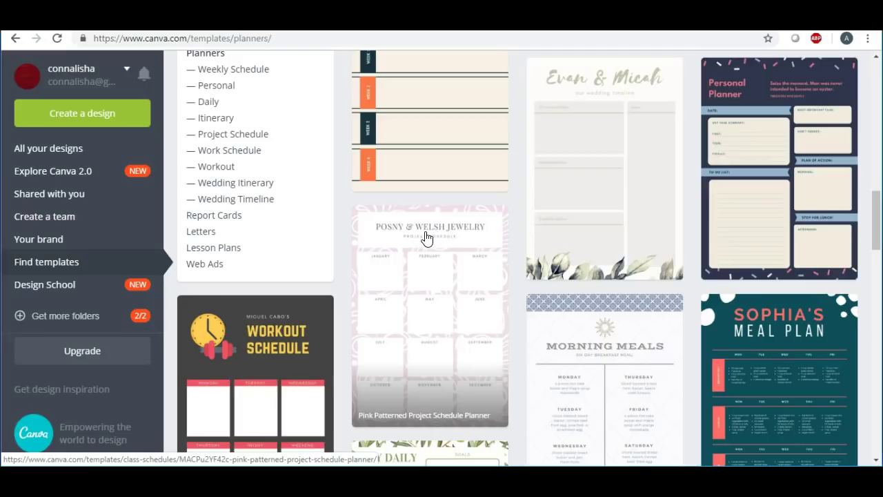
scroll(423, 276, "down", 3)
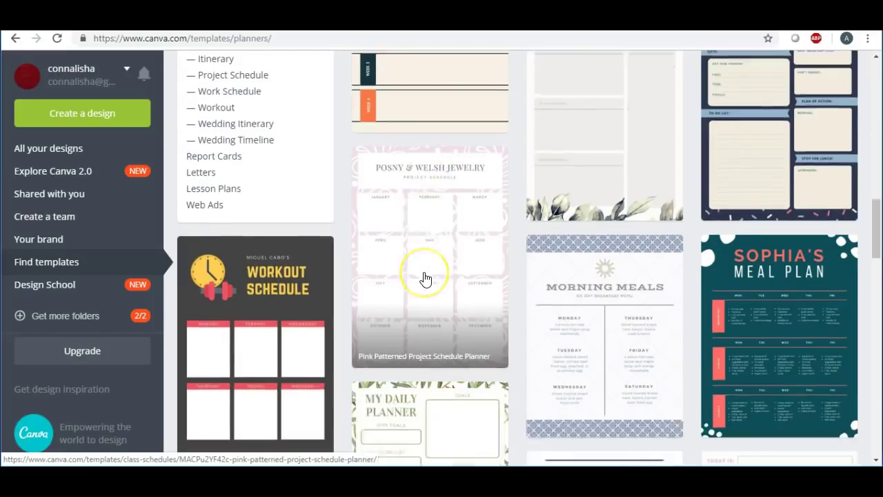
scroll(425, 269, "down", 2)
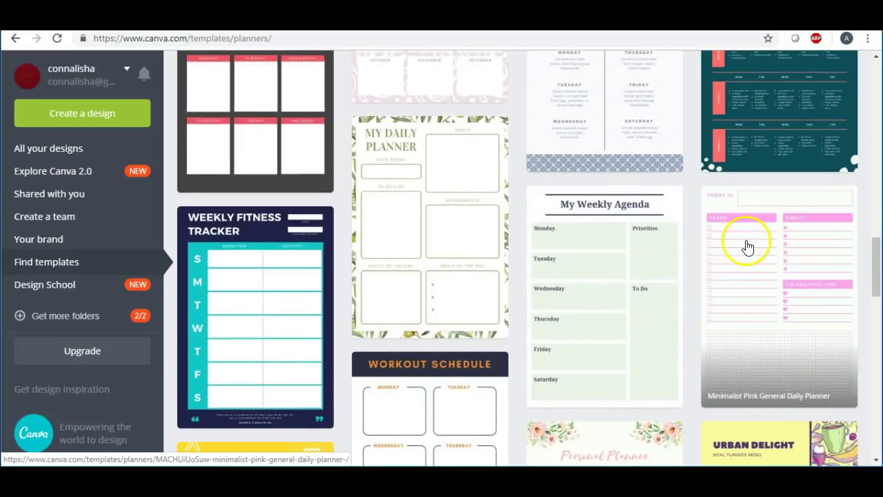
scroll(747, 247, "down", 3)
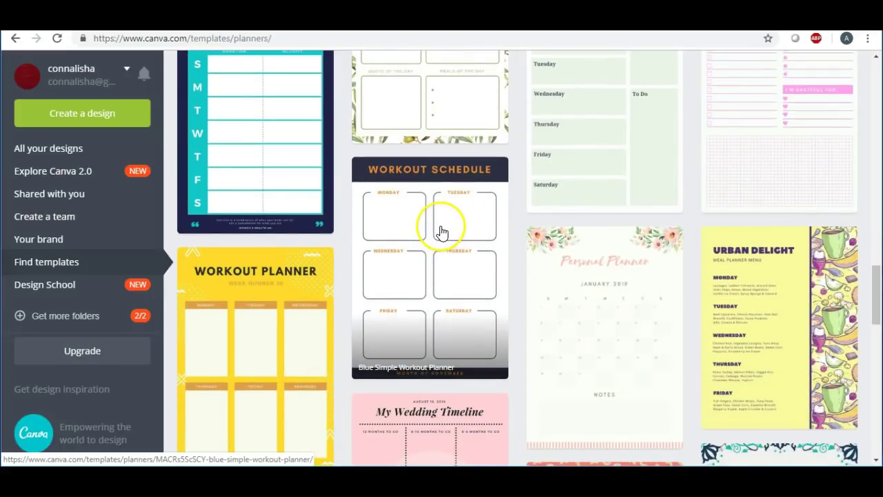
scroll(441, 232, "down", 3)
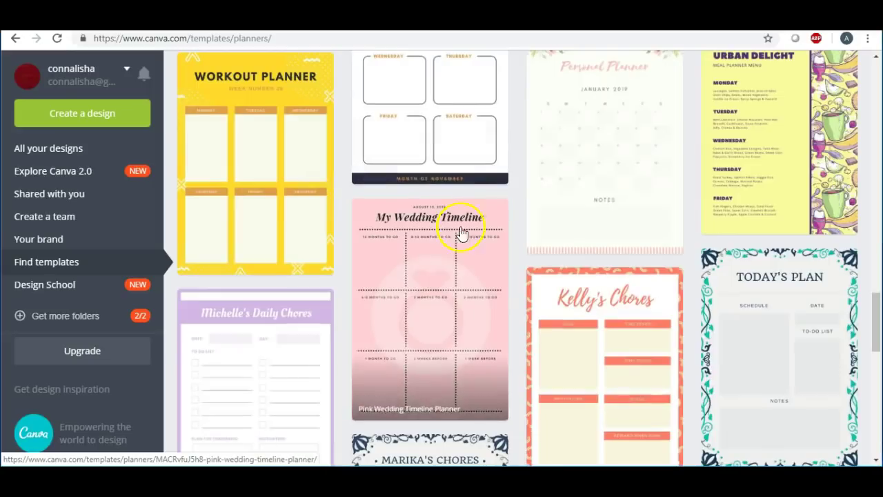
left_click(453, 269)
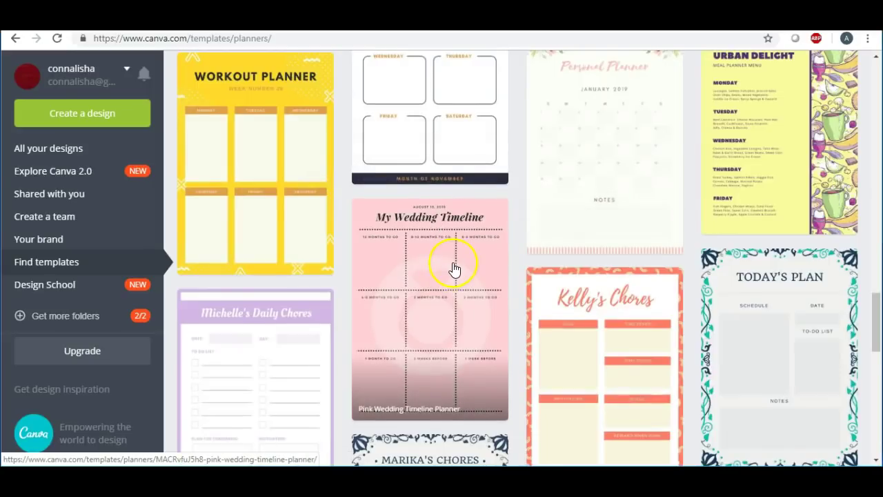
scroll(453, 269, "down", 2)
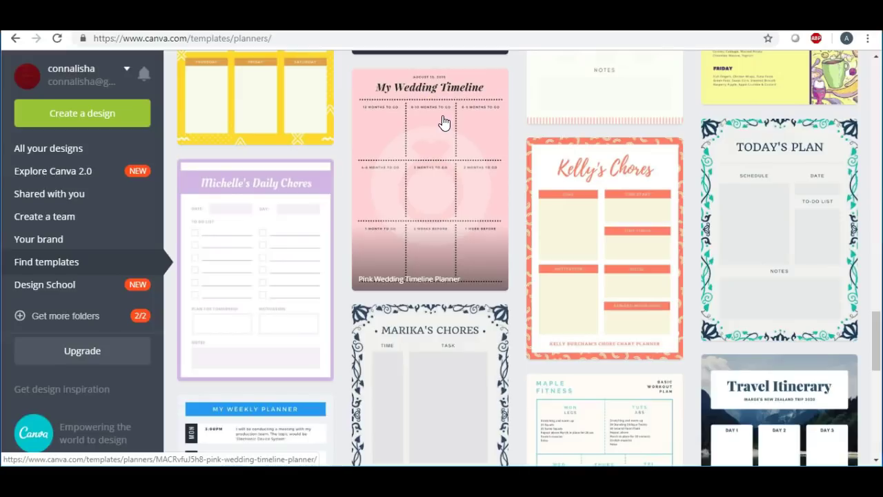
scroll(441, 130, "up", 3)
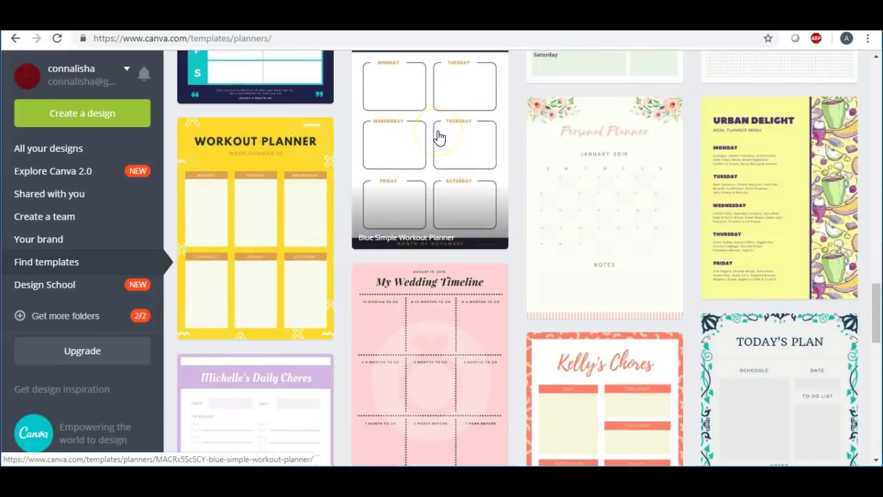
scroll(435, 141, "up", 4)
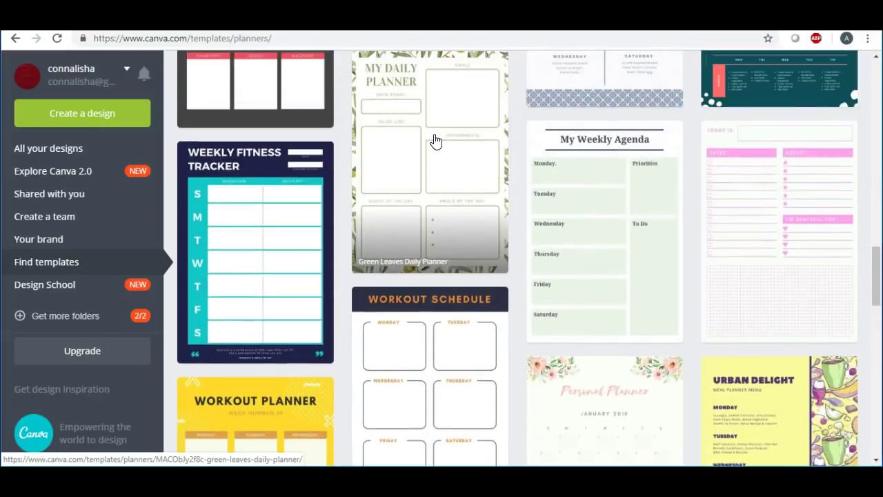
scroll(435, 140, "up", 3)
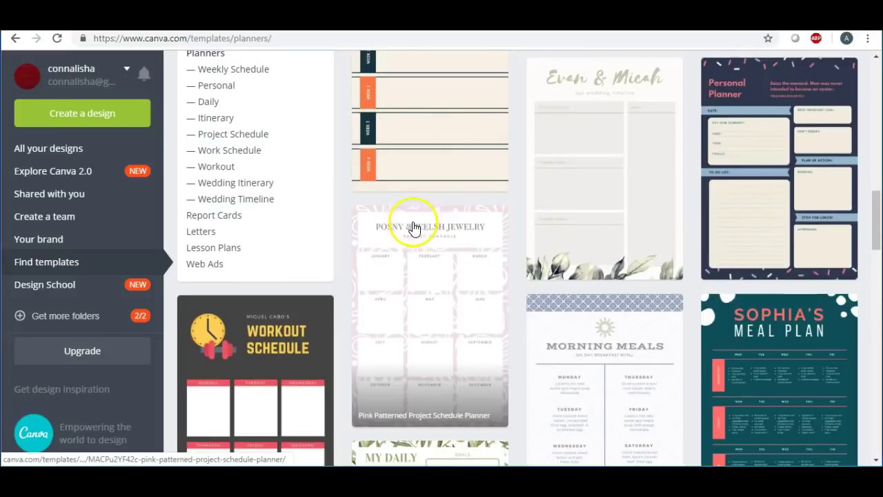
Step: Open the Pink Patterned Project Schedule Planner template as an editable design and delete its swirl pattern overlay
left_click(413, 243)
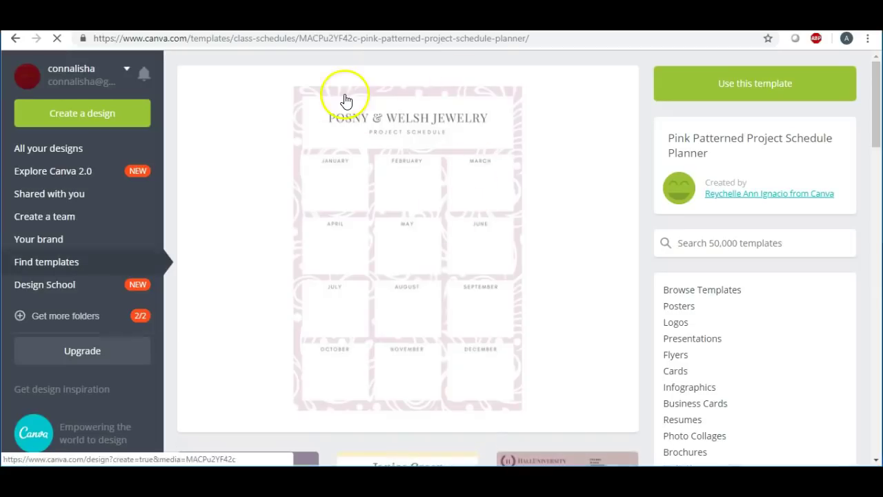
left_click(325, 89)
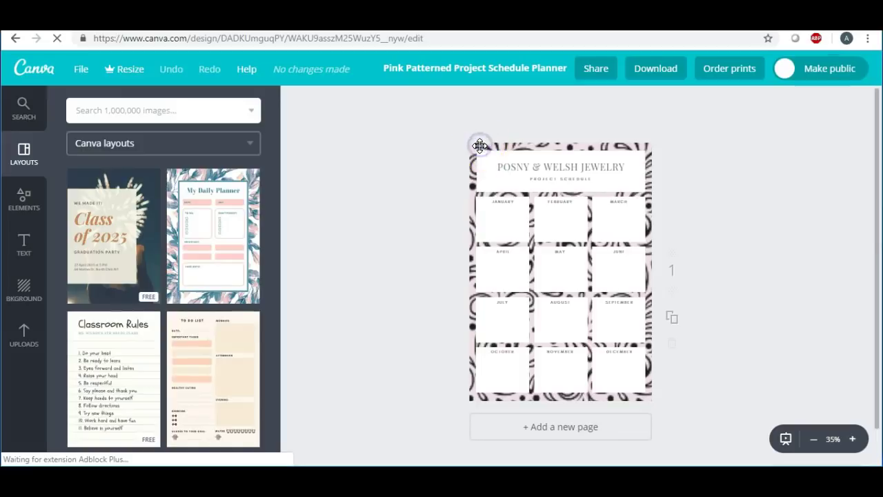
left_click(501, 153)
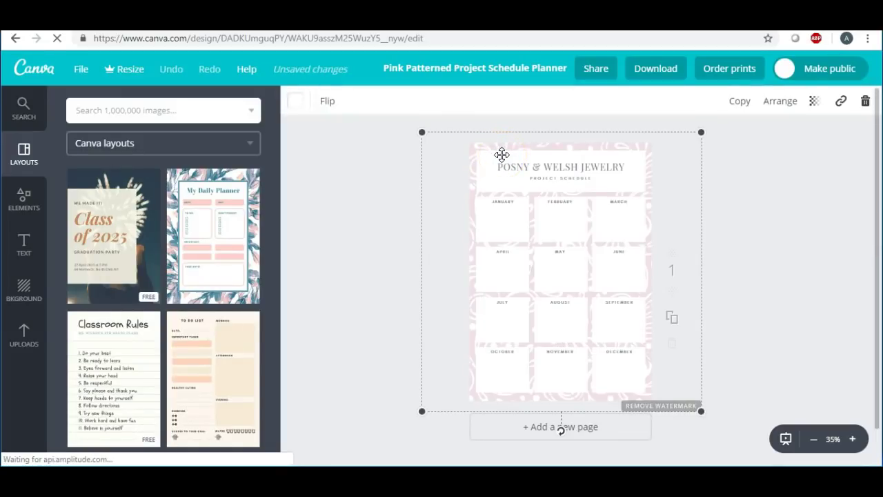
key("Delete")
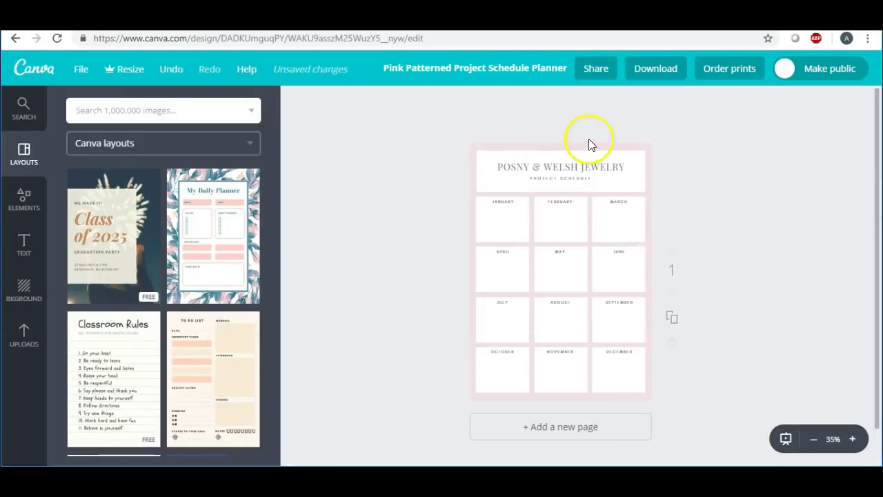
Step: Set the planner's background colour to the bright pink from the default palette
left_click(532, 145)
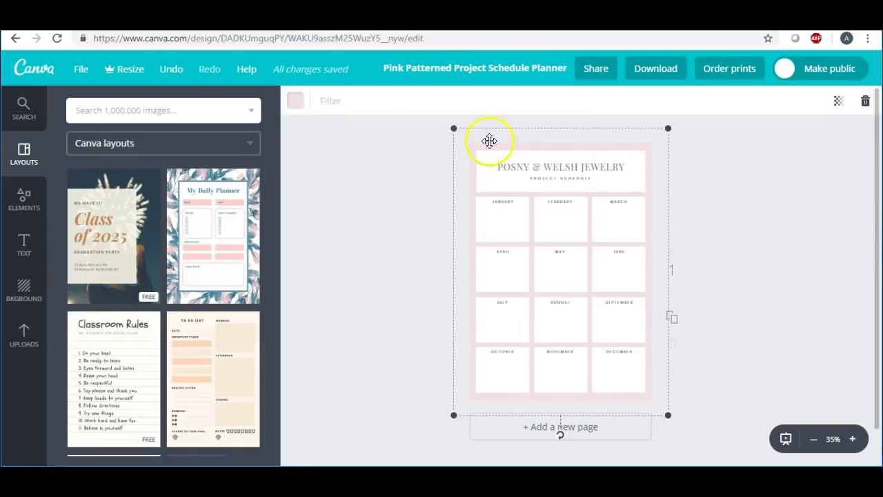
left_click(295, 102)
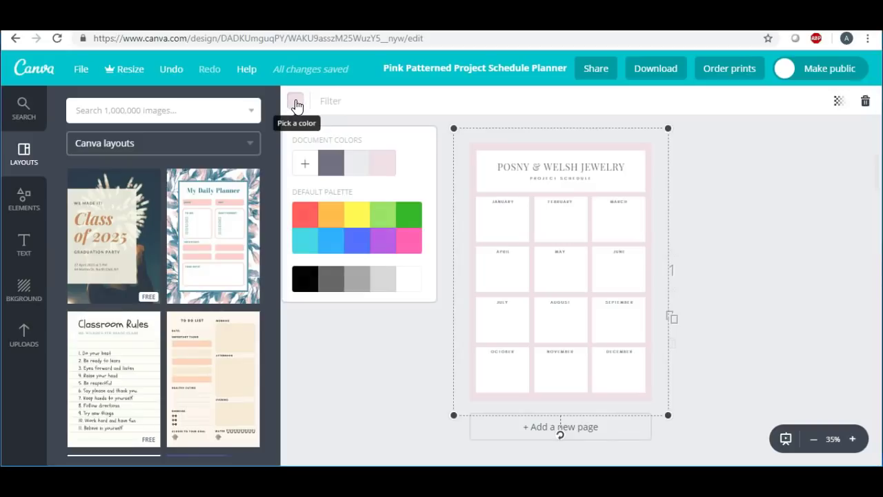
left_click(307, 158)
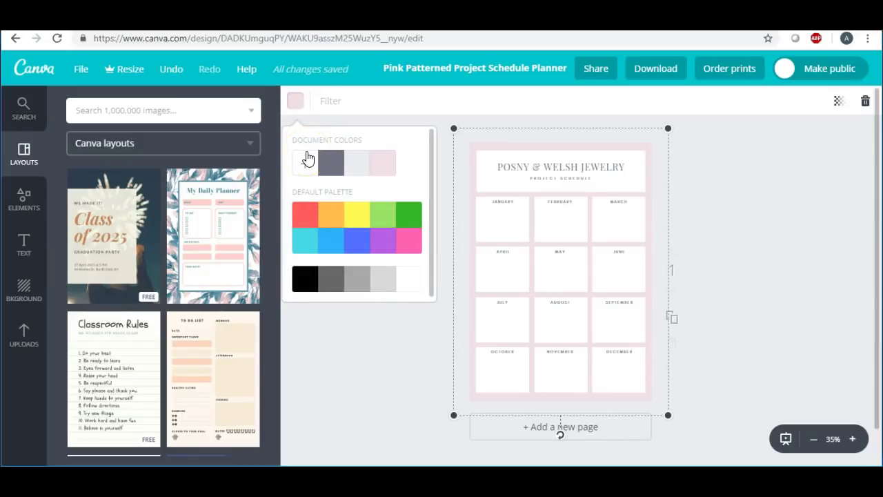
left_click(352, 162)
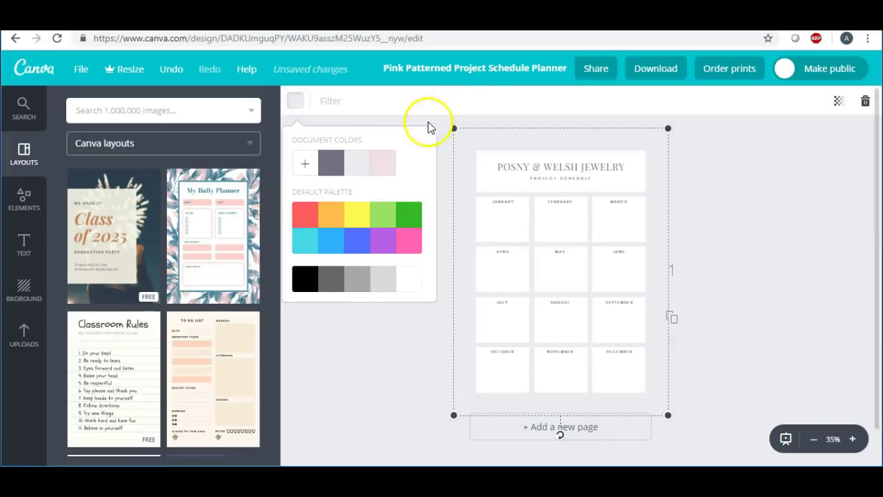
left_click(407, 240)
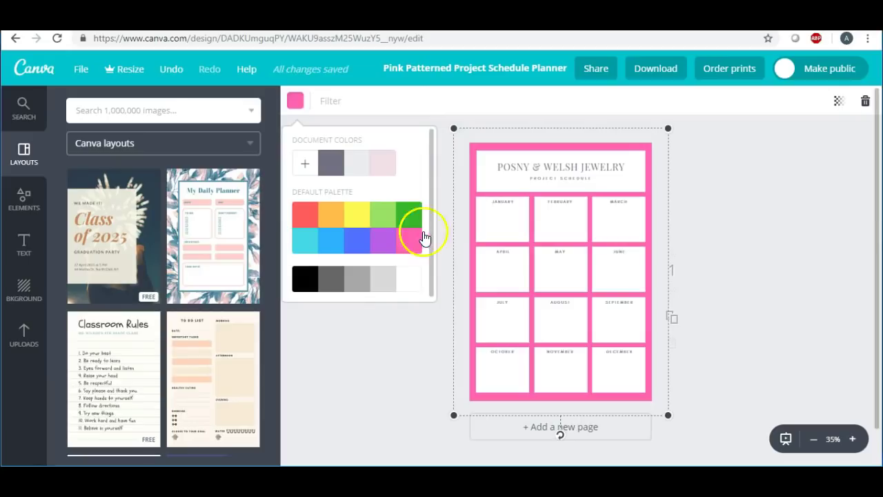
left_click(717, 207)
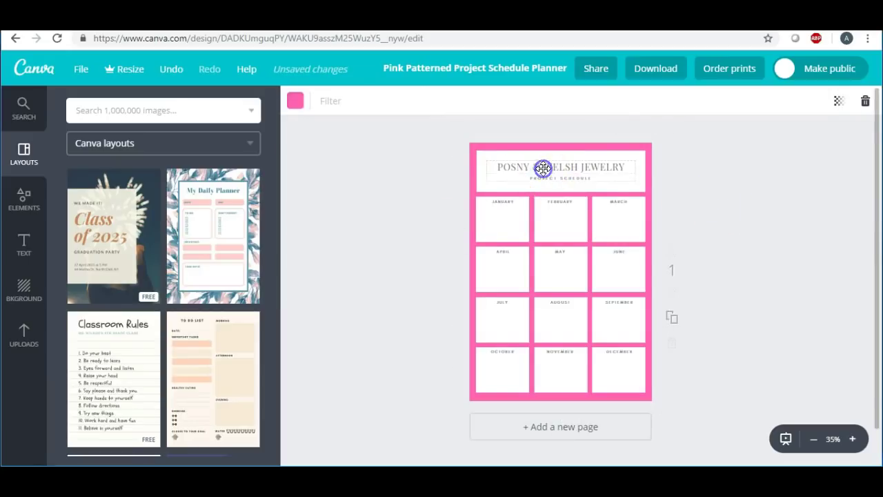
Step: Remove the "POSNY & WELSH JEWELRY" title and the "PROJECT SCHEDULE" subtitle from the planner's header box
left_click(502, 166)
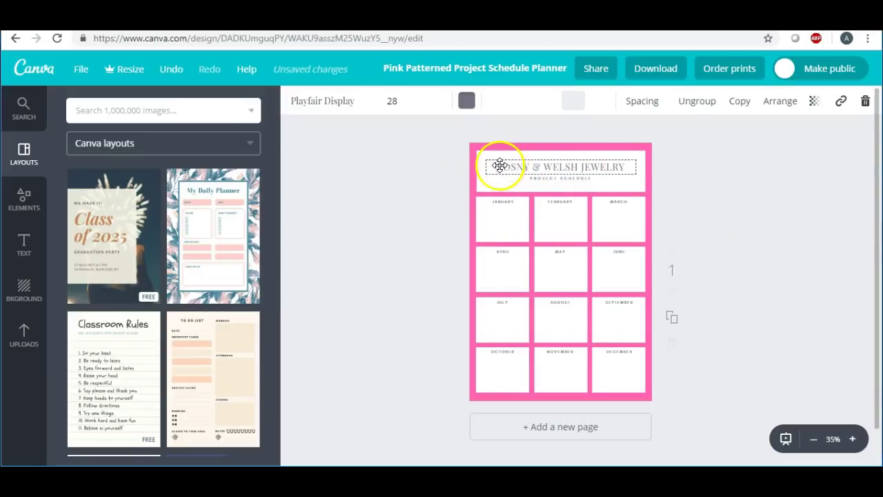
left_click_drag(562, 167, 524, 166)
left_click(611, 165)
left_click_drag(583, 167, 517, 168)
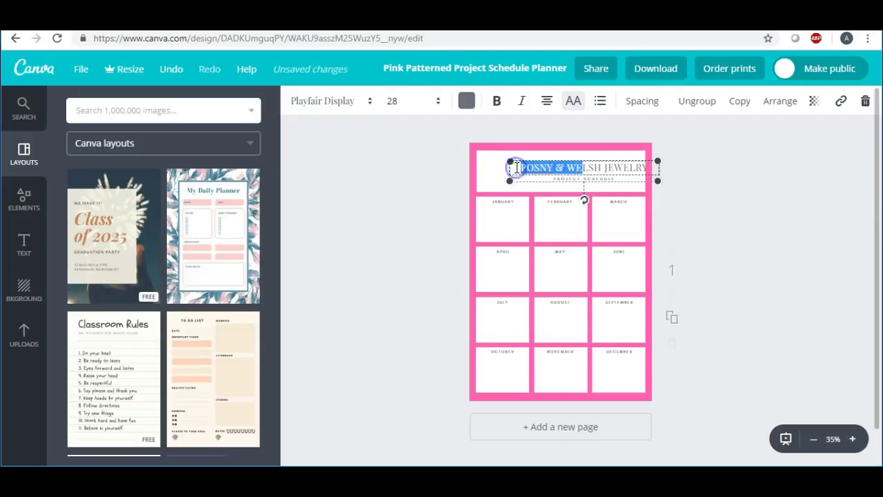
key("BackSpace")
left_click_drag(616, 166, 536, 164)
key("BackSpace")
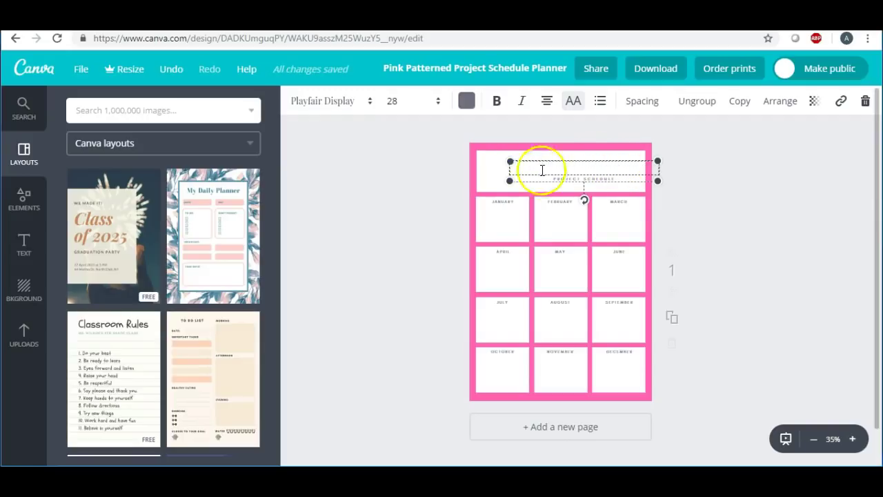
key("Delete")
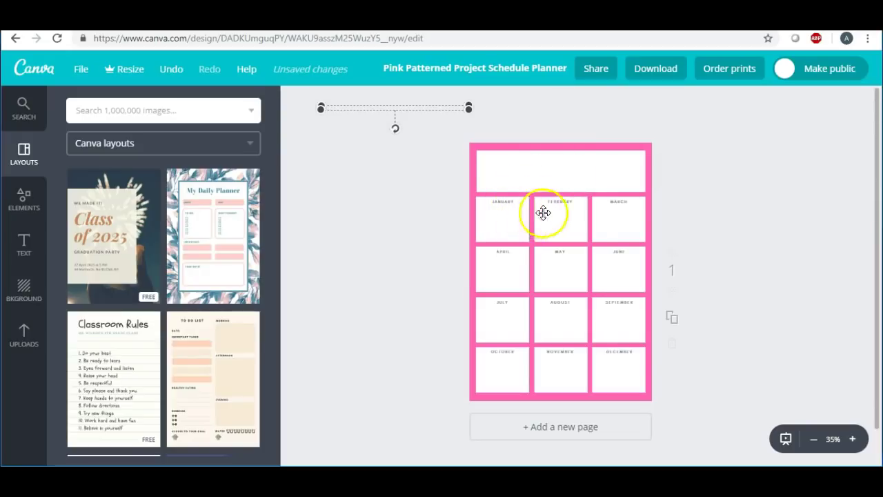
Step: Delete the "JANUARY" label text from the first box of the planner grid
left_click(509, 200)
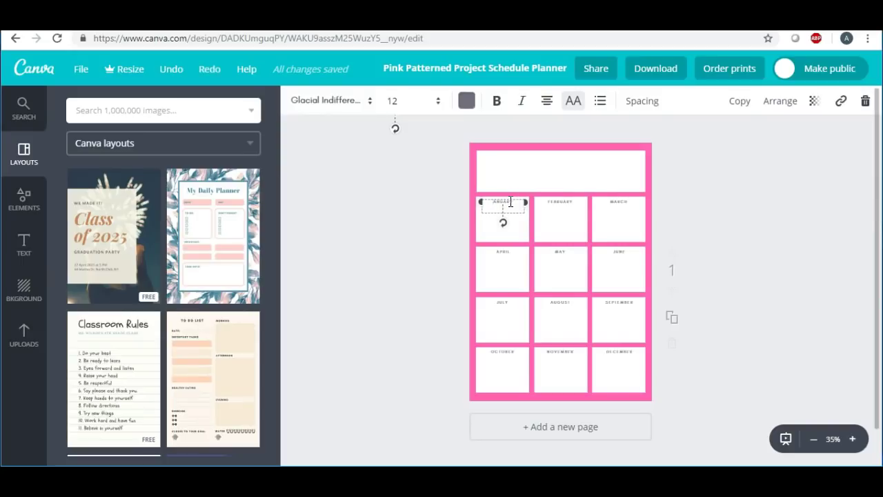
double_click(502, 202)
mouse_move(514, 203)
left_mouse_down()
mouse_move(474, 200)
mouse_move(500, 206)
left_mouse_up()
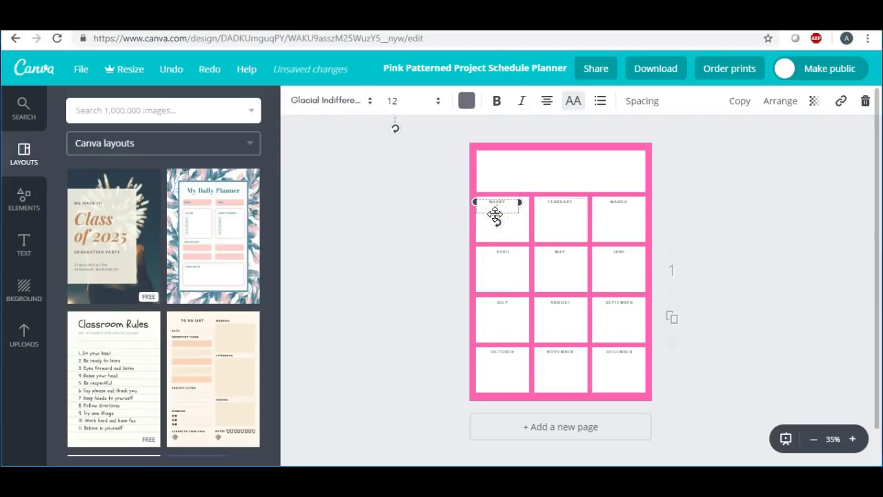
left_click(500, 202)
mouse_move(506, 199)
left_mouse_down()
mouse_move(488, 202)
mouse_move(512, 201)
left_mouse_up()
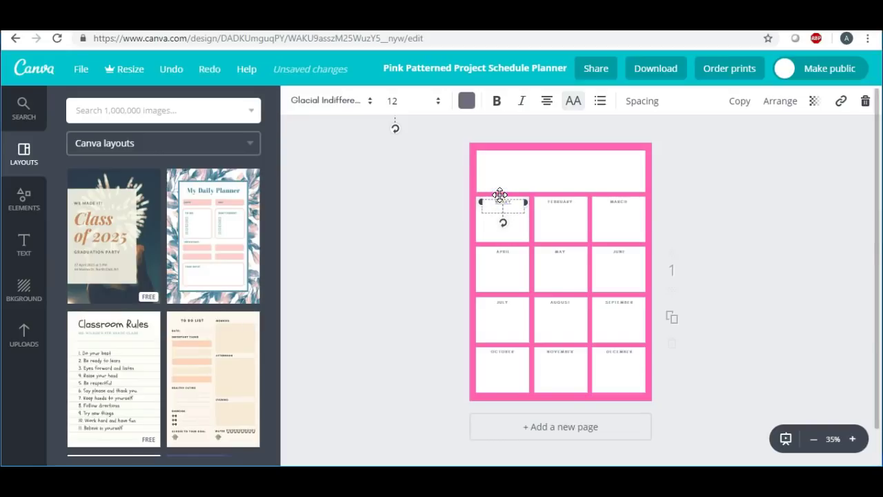
left_click(503, 202)
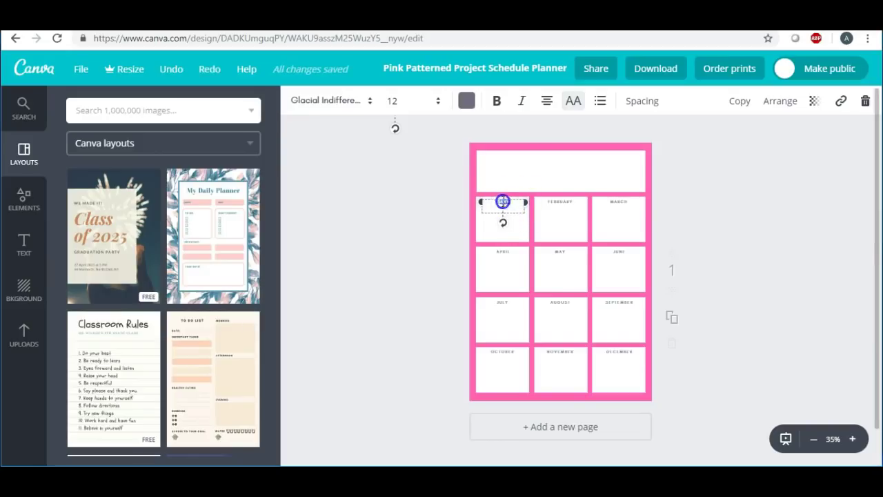
Step: Clear the "FEBRUARY" and "MARCH" labels from the other two boxes in the grid's first row
left_click(562, 204)
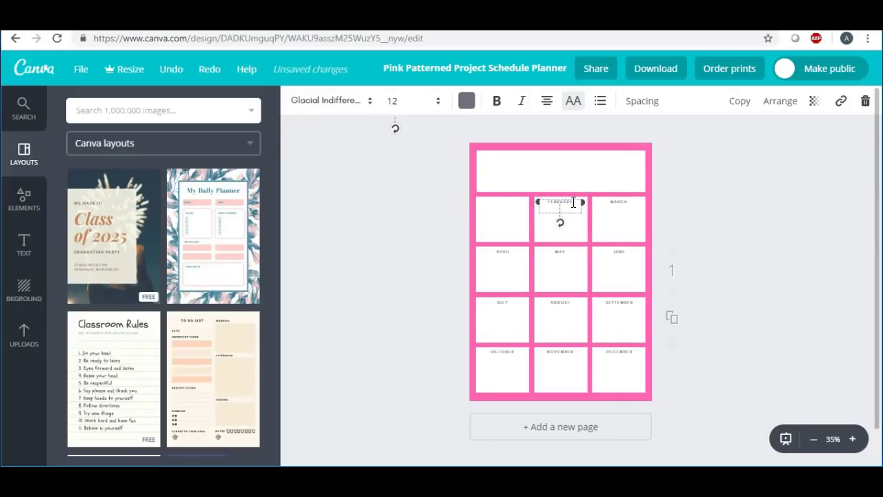
key("BackSpace")
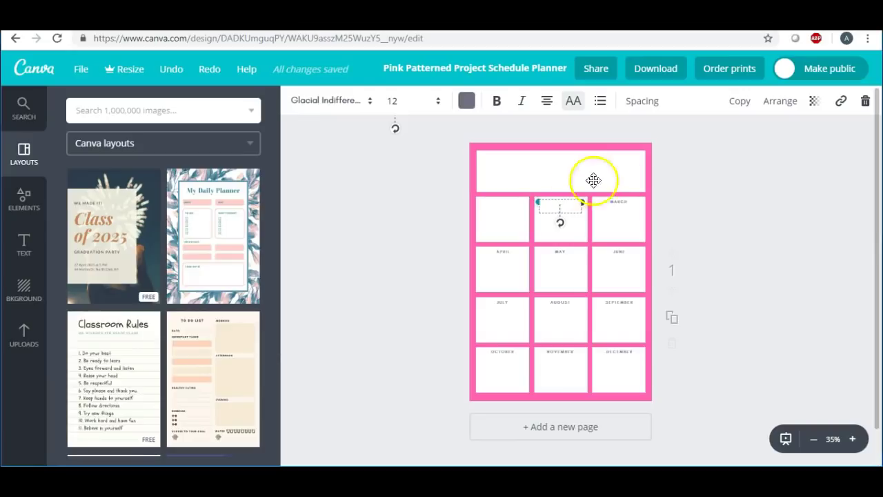
left_click(619, 199)
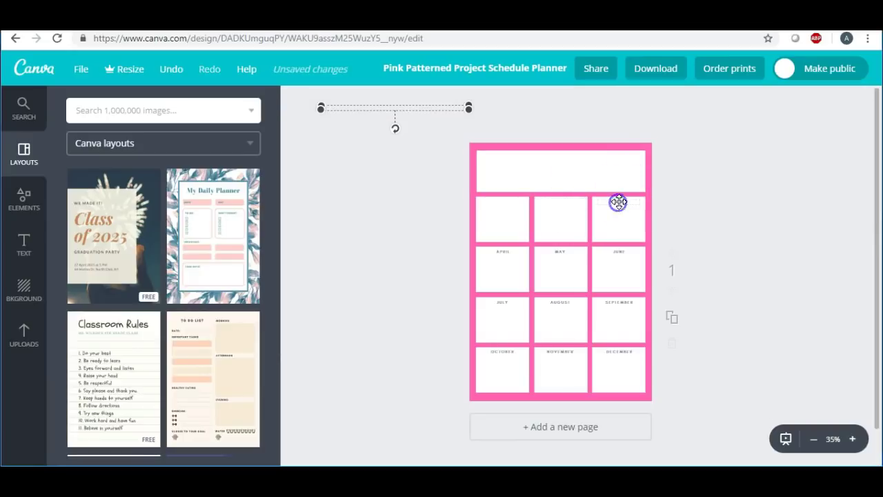
double_click(618, 201)
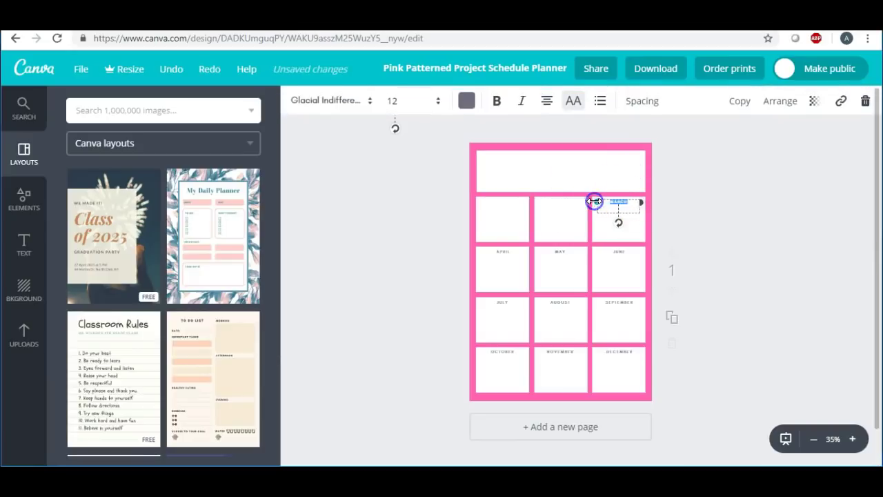
Step: Clear the "APRIL", "MAY" and "JUNE" labels from the boxes in the planner grid's second row
left_click(502, 253)
left_click(514, 252)
left_click_drag(515, 253, 482, 251)
left_click(561, 251)
left_click(562, 252)
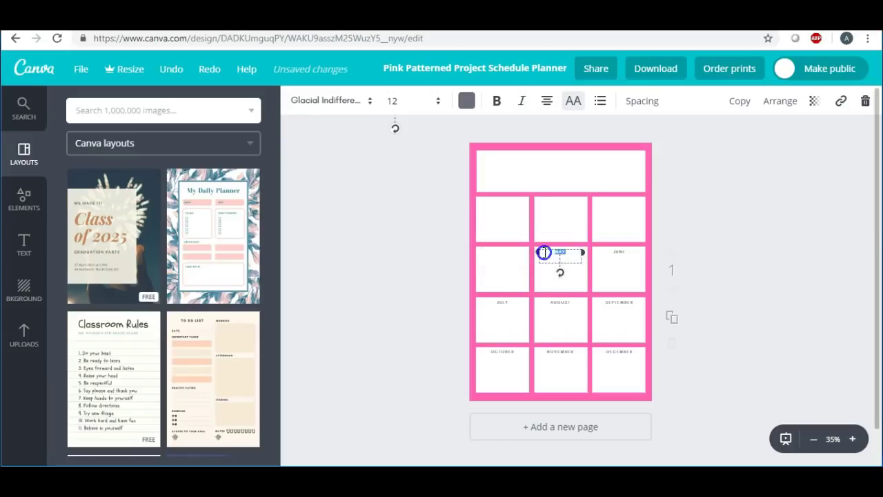
left_click(627, 252)
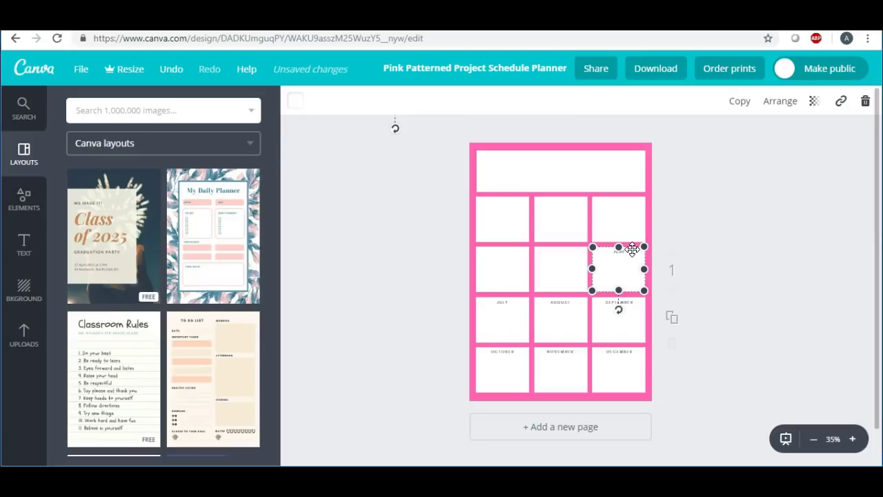
left_click(617, 228)
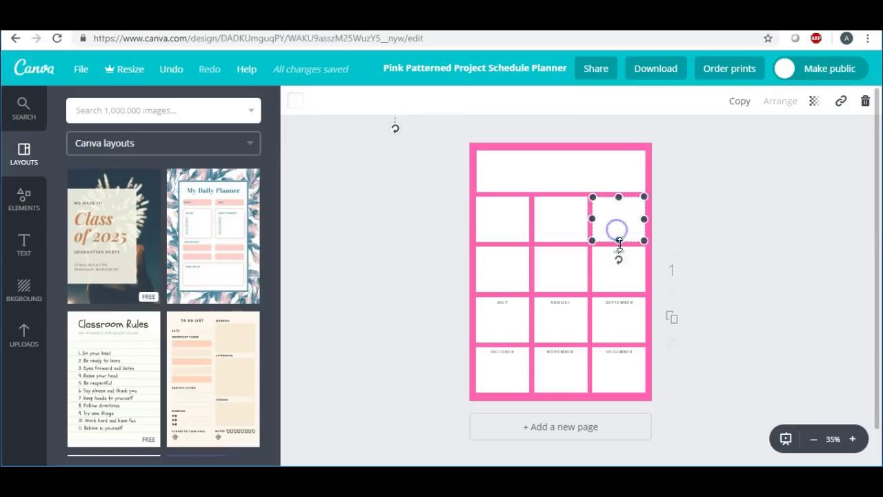
left_click(617, 252)
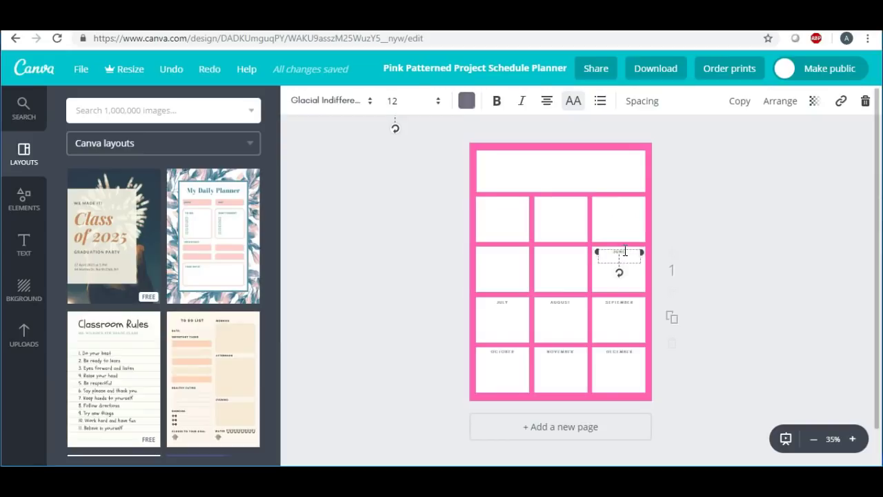
key("BackSpace")
Step: Clear the "JULY", "AUGUST" and "SEPTEMBER" labels from the boxes in the planner grid's third row
left_click(509, 305)
left_click_drag(513, 301, 473, 299)
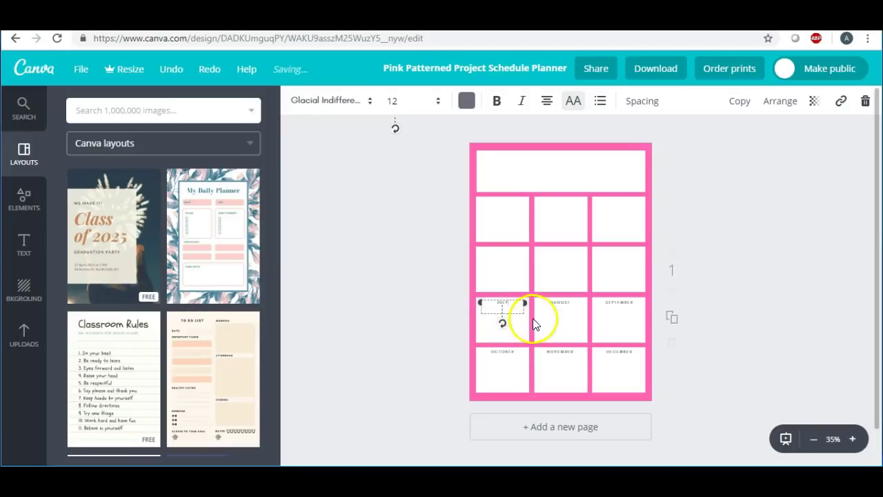
left_click(499, 302)
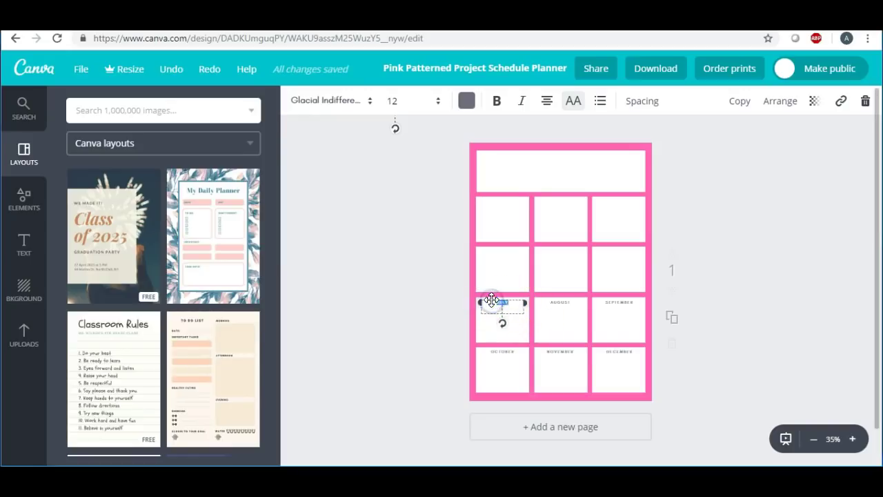
left_click(570, 313)
left_click(561, 301)
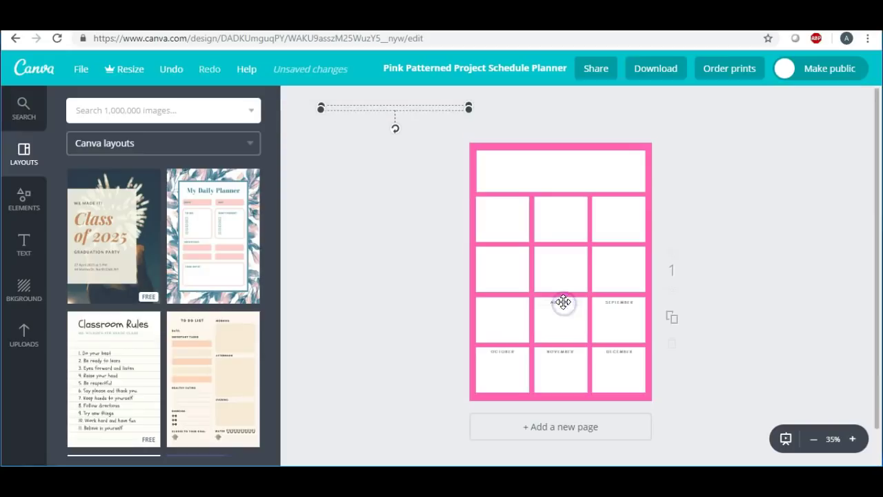
left_click_drag(561, 301, 533, 301)
key("Delete")
left_click(613, 302)
left_click(618, 302)
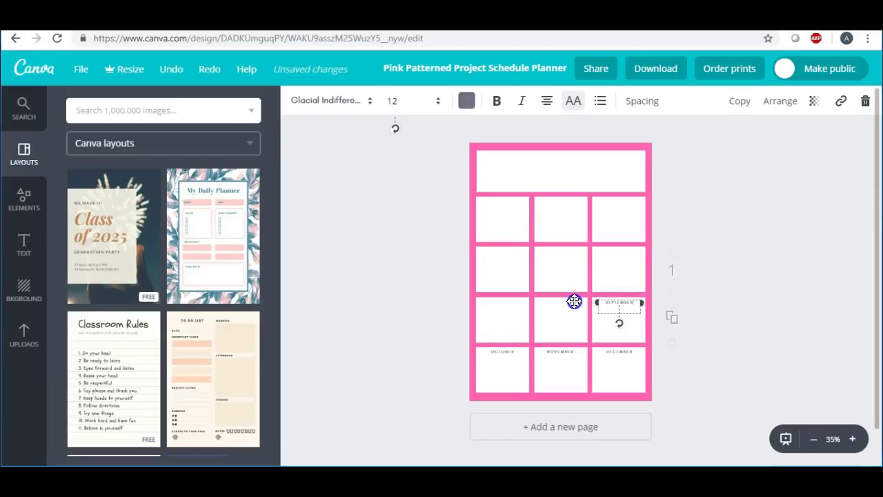
left_click(617, 307)
key("Delete")
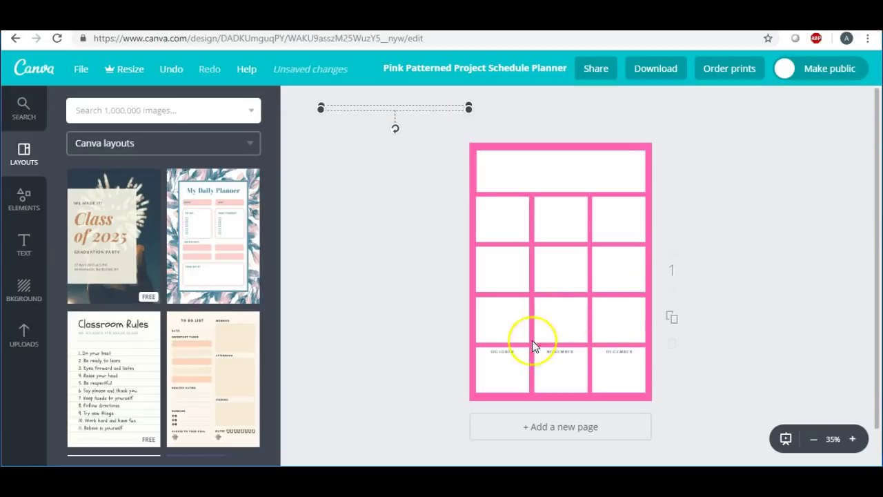
Step: Clear the "OCTOBER", "NOVEMBER" and "DECEMBER" labels from the boxes in the planner grid's last row
left_click(504, 352)
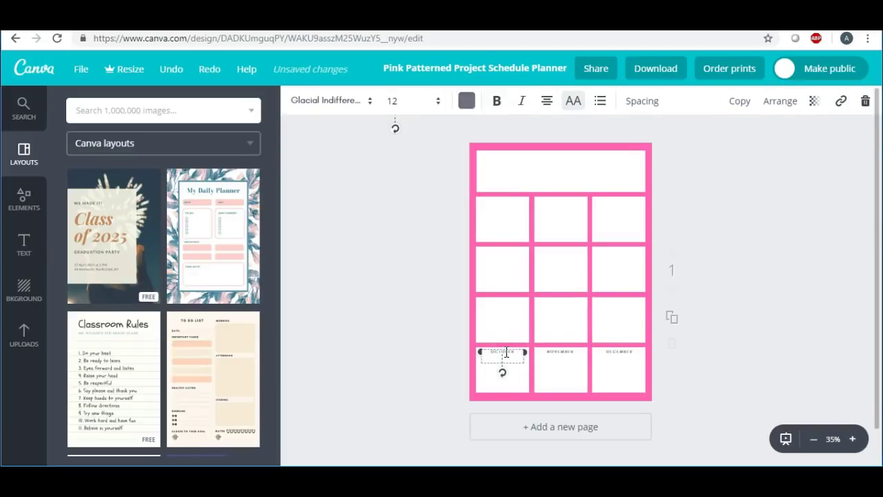
left_click(506, 352)
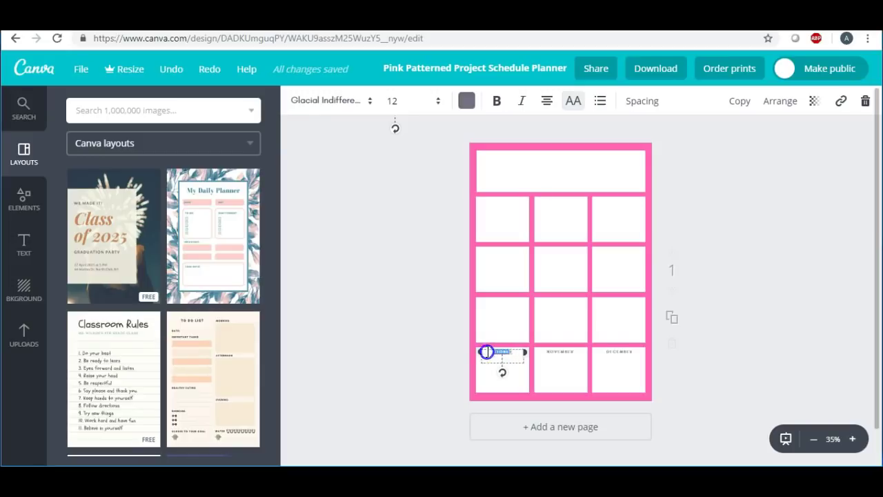
key("Delete")
left_click(550, 352)
left_click(557, 352)
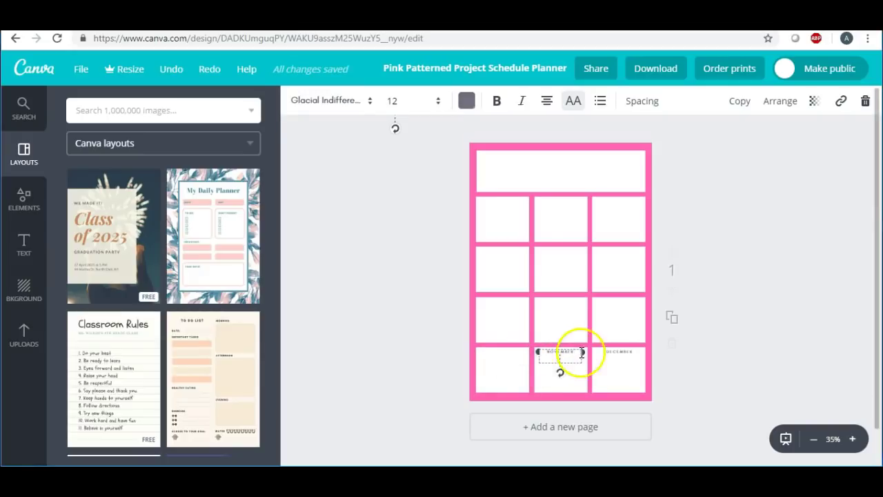
key("Delete")
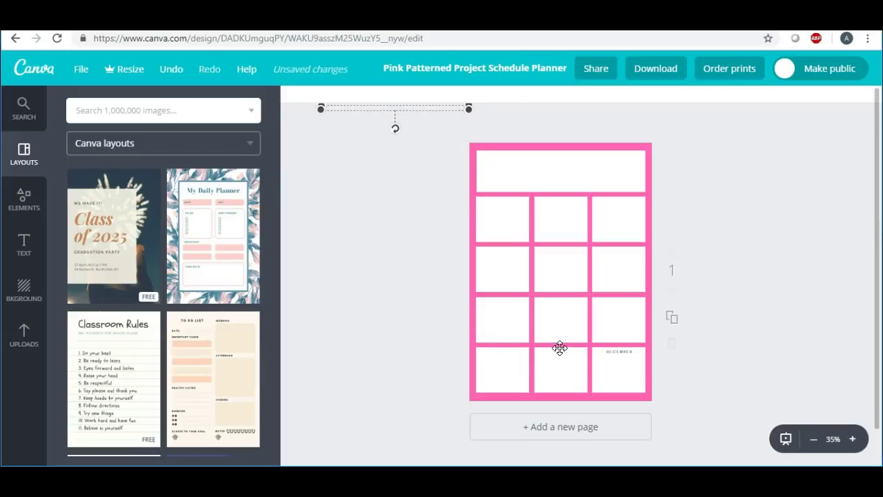
left_click(621, 353)
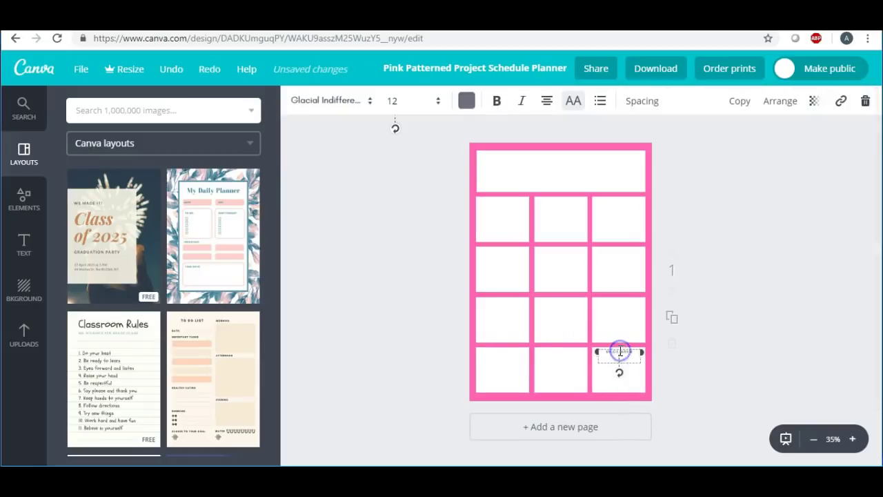
key("Delete")
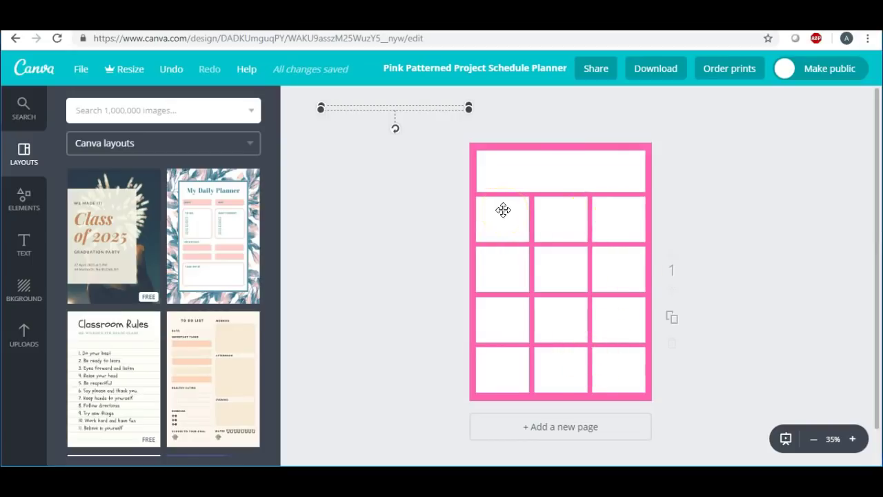
Step: Download the blank pink planner design as a JPG file
left_click(521, 163)
left_click(649, 68)
left_click(727, 137)
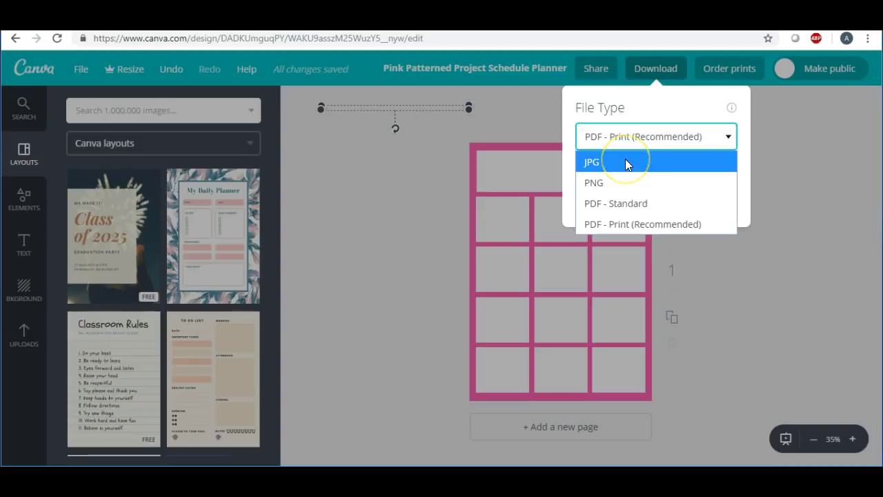
left_click(625, 160)
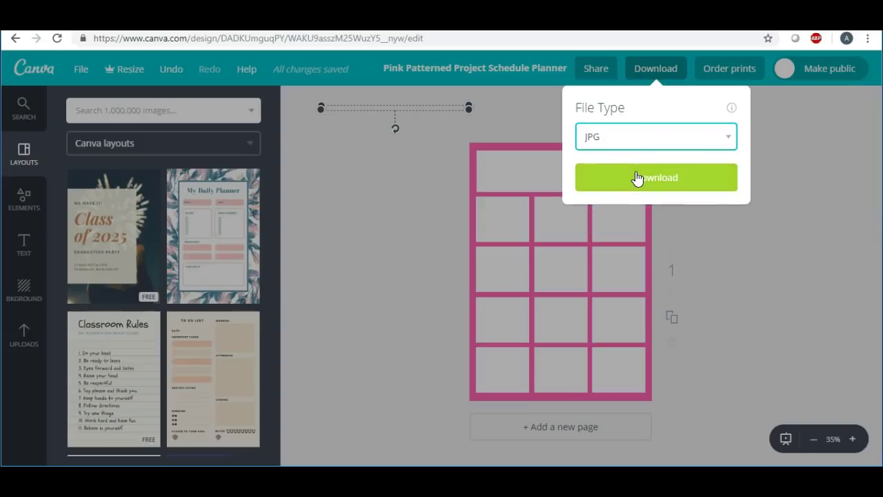
left_click(641, 178)
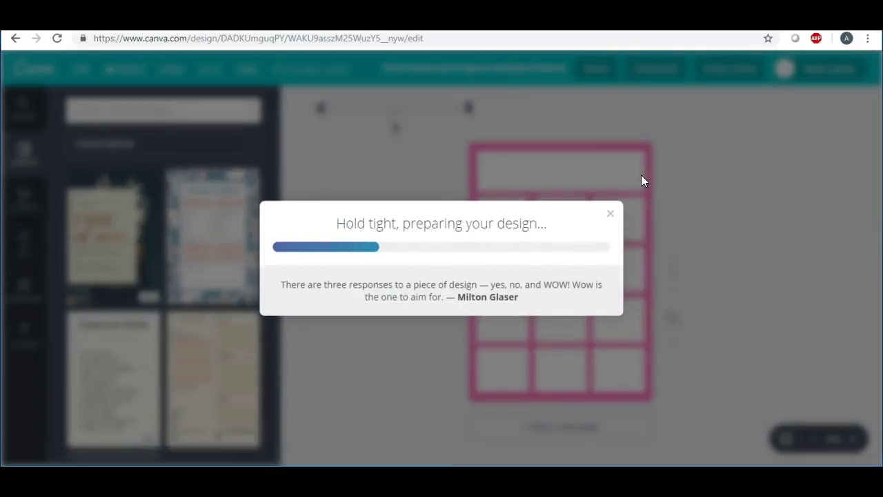
left_click(559, 238)
left_click(611, 182)
Step: Open the downloaded planner JPG in the image viewer
left_click(74, 451)
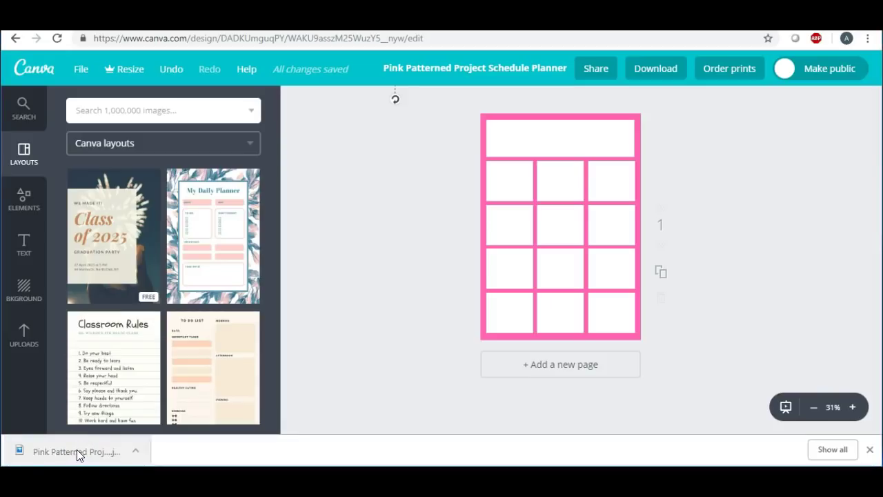
left_click(49, 454)
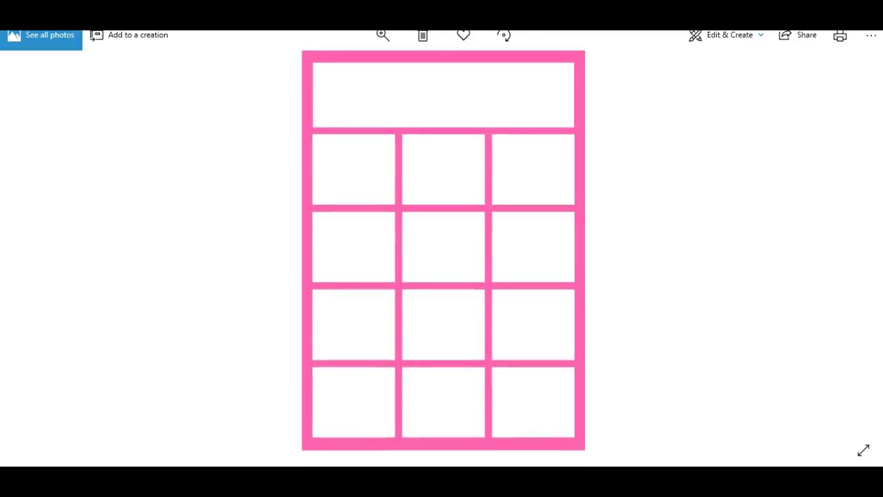
left_click(260, 296)
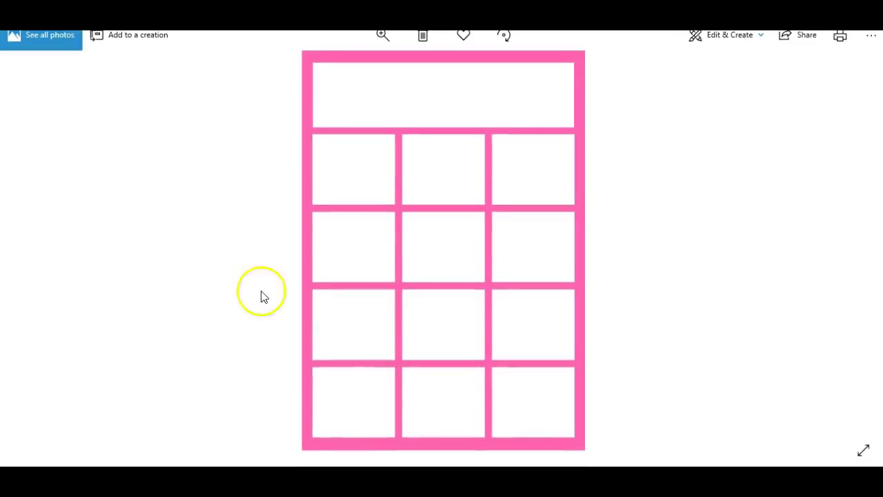
Step: Save a copy of the planner image to the Desktop as the JPG "Pink Patterned Project Schedule Planner"
left_click(870, 35)
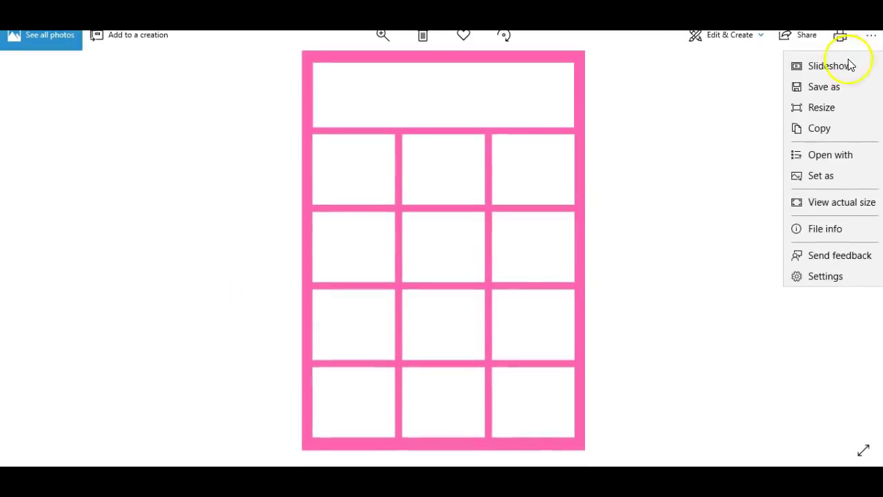
left_click(833, 86)
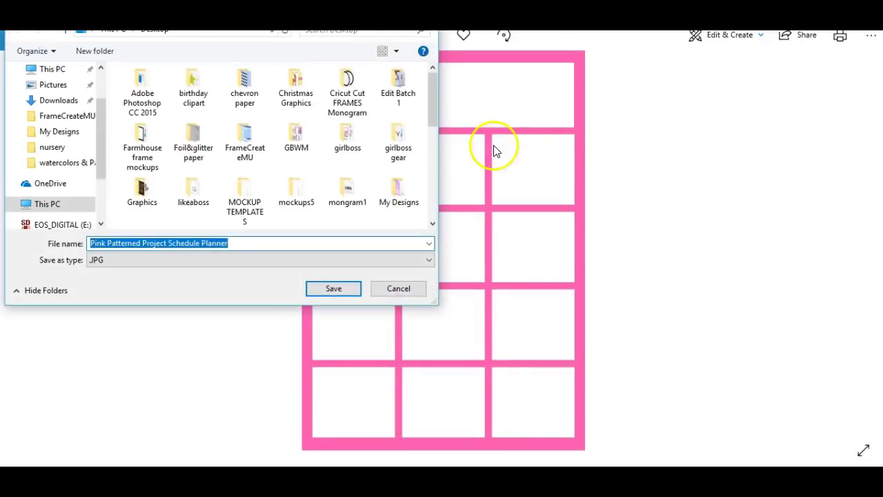
scroll(97, 79, "up", 2)
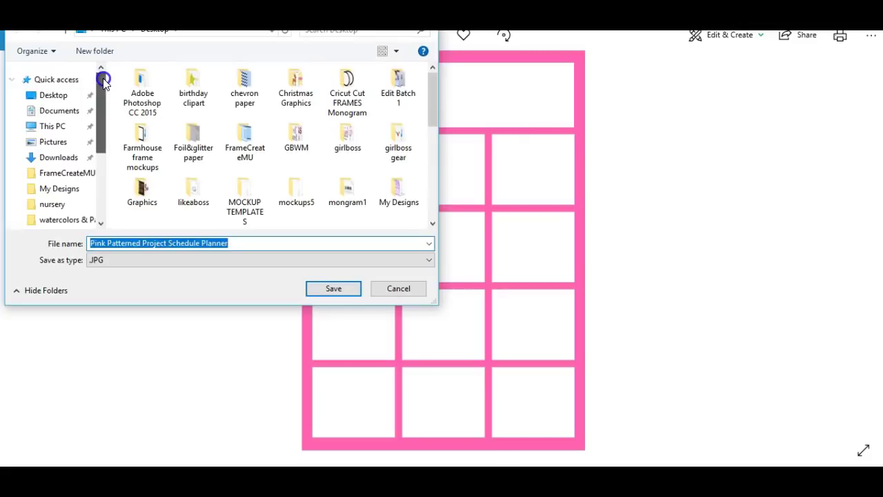
left_click(57, 99)
left_click(333, 290)
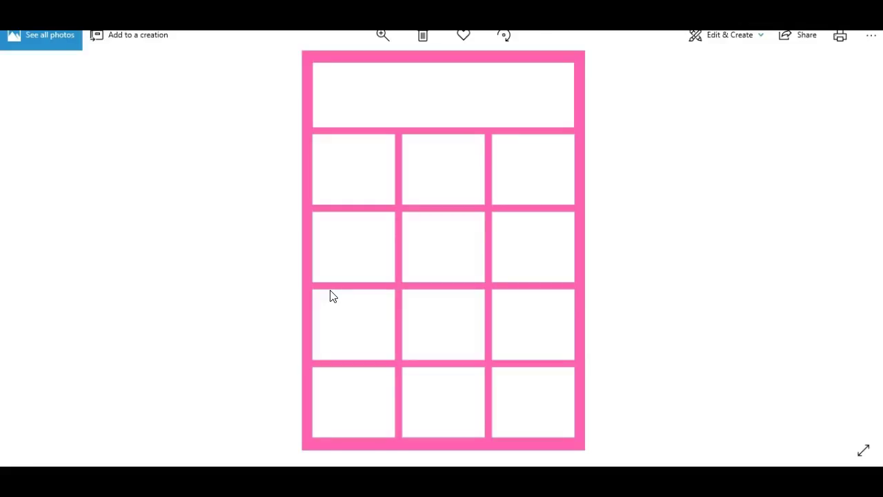
Step: Switch to the iPiccy editor in the browser and open its photo library
left_click(389, 158)
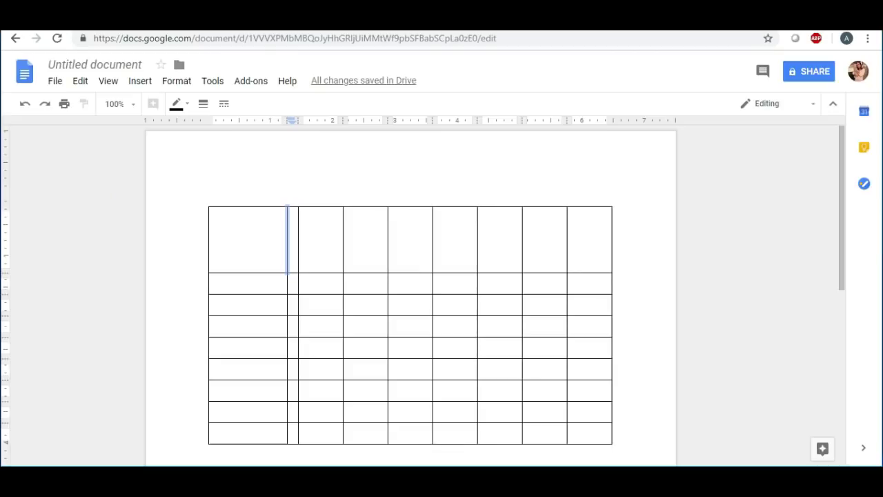
left_click(539, 60)
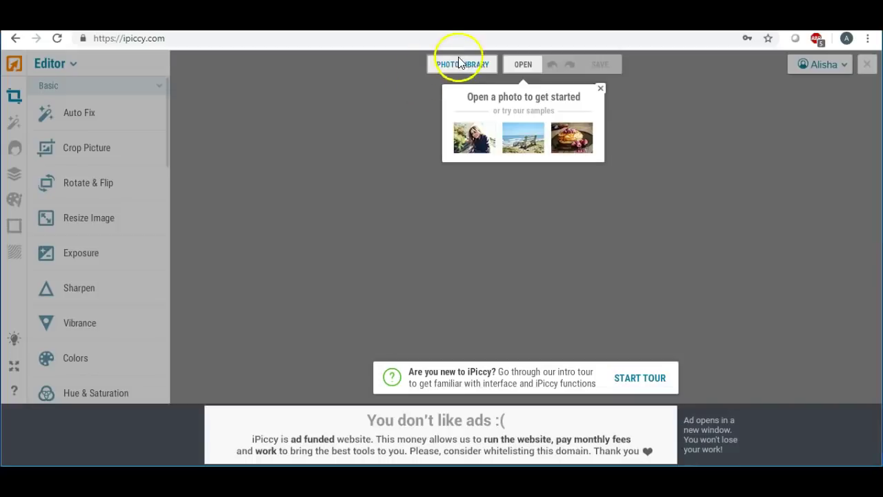
left_click(454, 67)
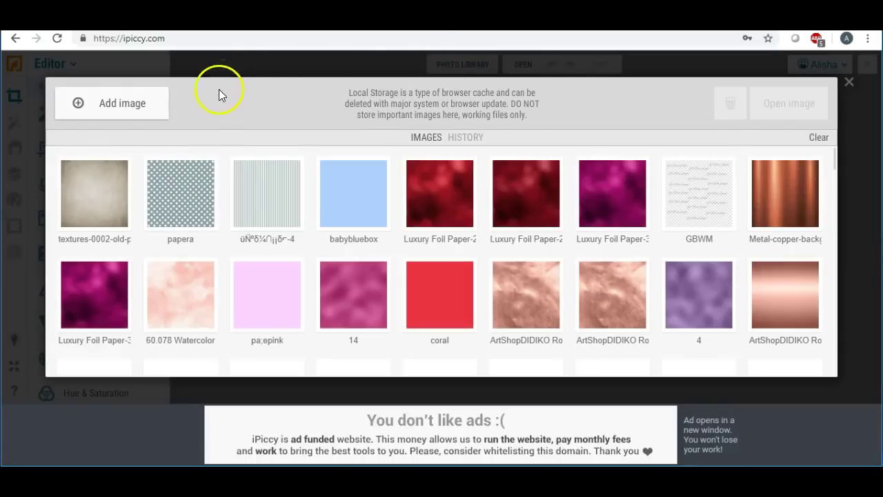
Step: Add the "Pink Patterned Project Schedule Planner" image from the Desktop to the photo library
left_click(127, 101)
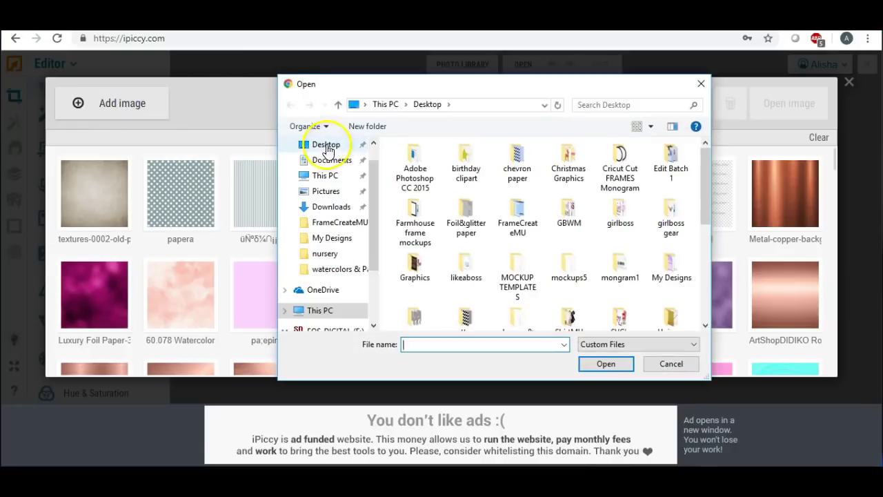
left_click(327, 143)
left_click(702, 163)
left_click_drag(702, 162, 696, 267)
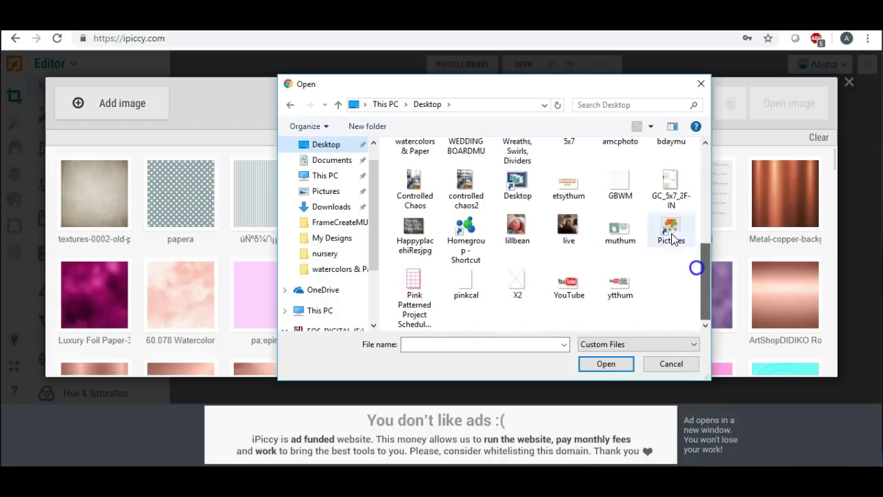
left_click(331, 160)
left_click(325, 144)
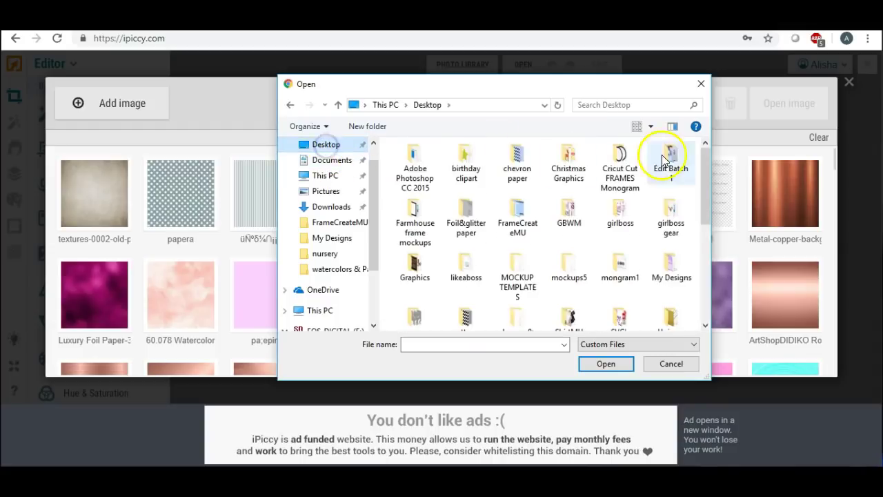
left_click_drag(702, 168, 709, 258)
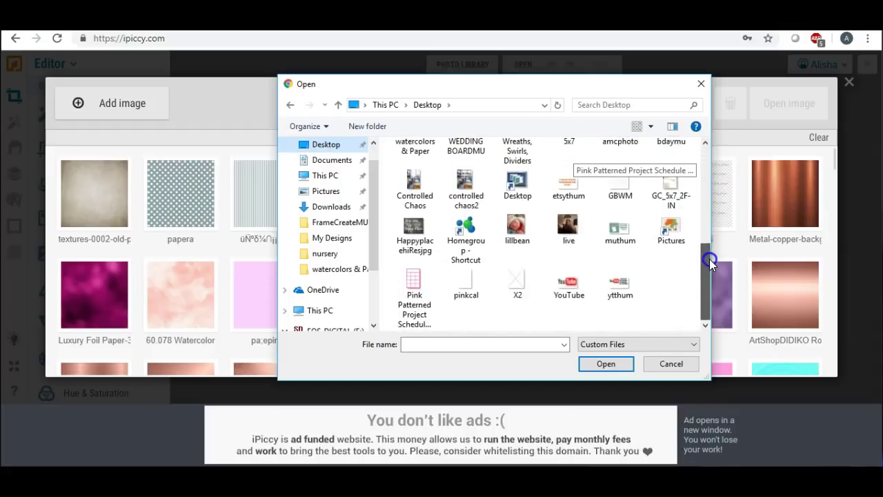
double_click(414, 283)
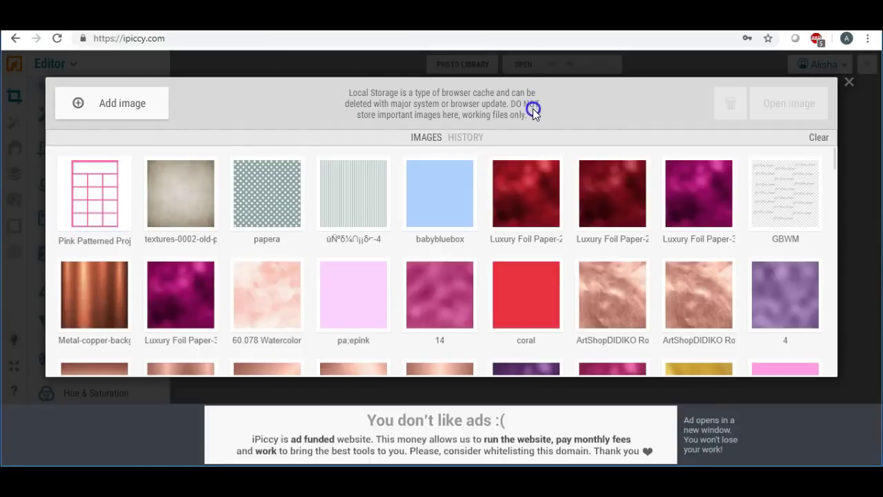
Step: Close the photo library and change iPiccy from Editor to Designer mode
left_click(845, 85)
left_click(73, 66)
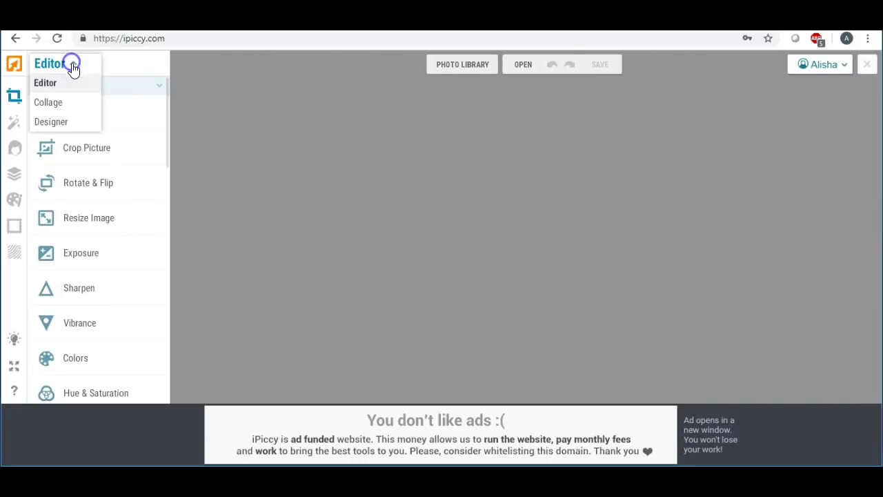
left_click(67, 127)
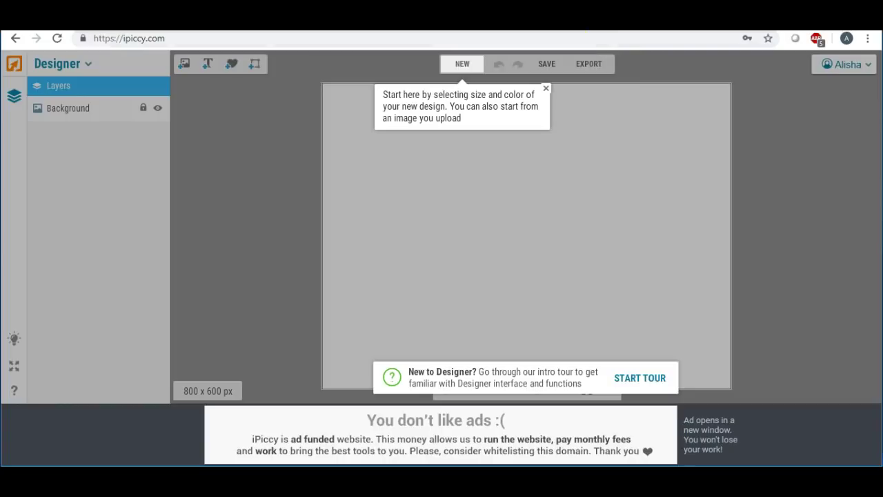
Step: Open the bookmarked NinjaUnits inches-to-pixels converter in a new browser tab and set both DPI fields to 300
key("ctrl+t")
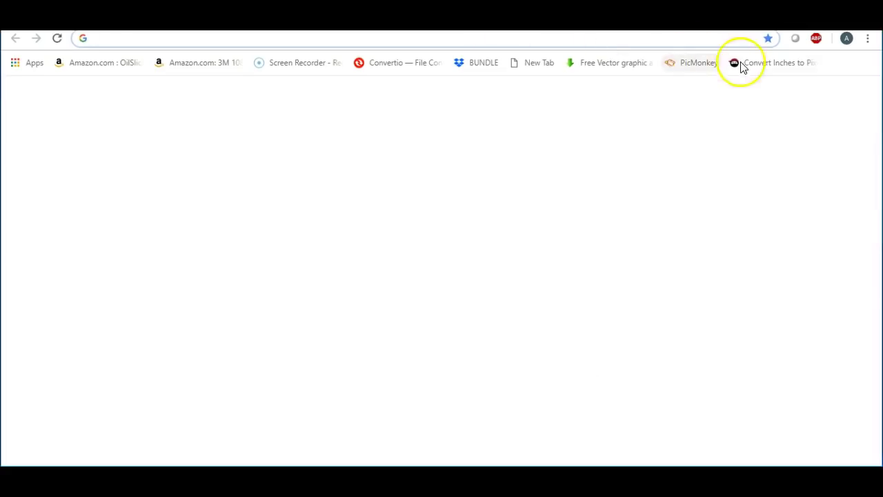
left_click(756, 63)
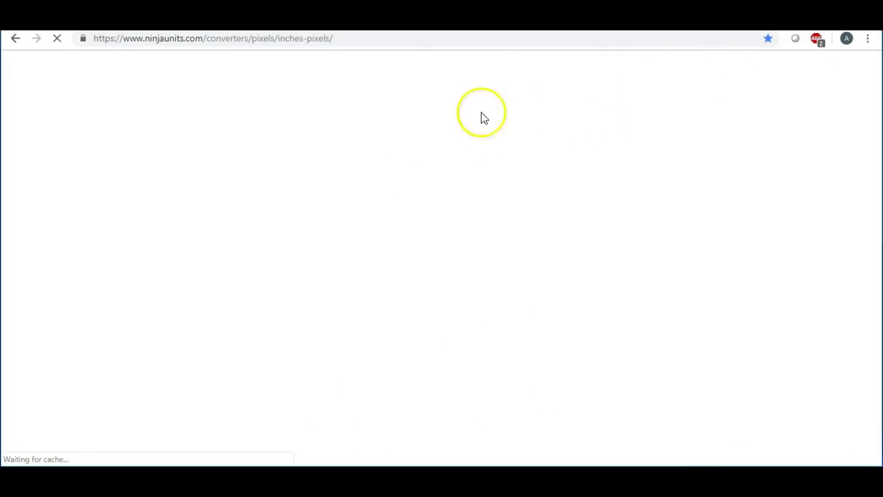
scroll(339, 162, "down", 4)
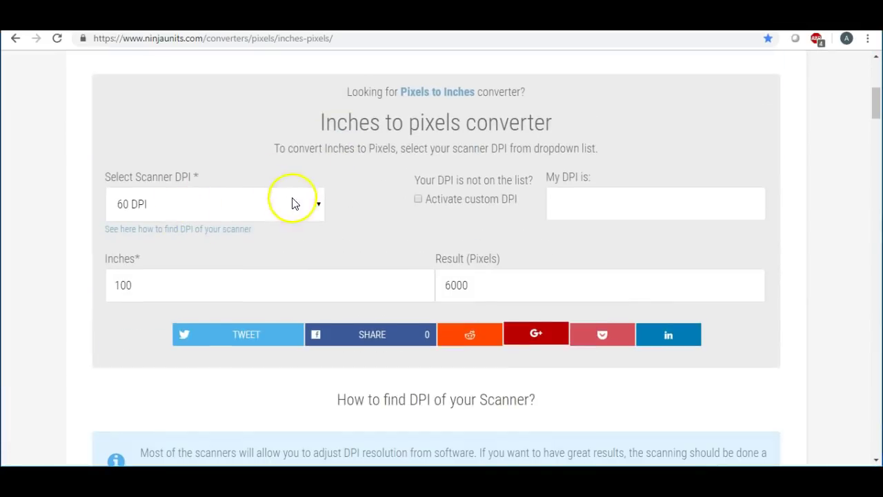
left_click(306, 204)
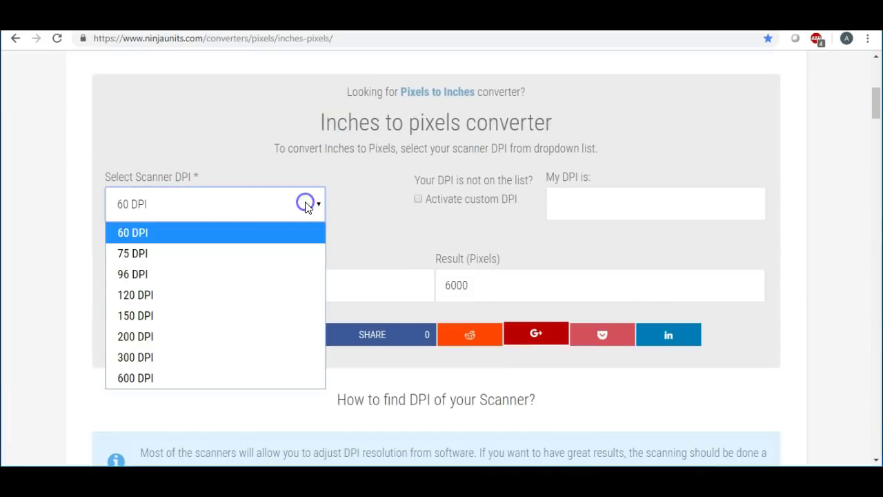
left_click(161, 355)
left_click(572, 198)
type("300")
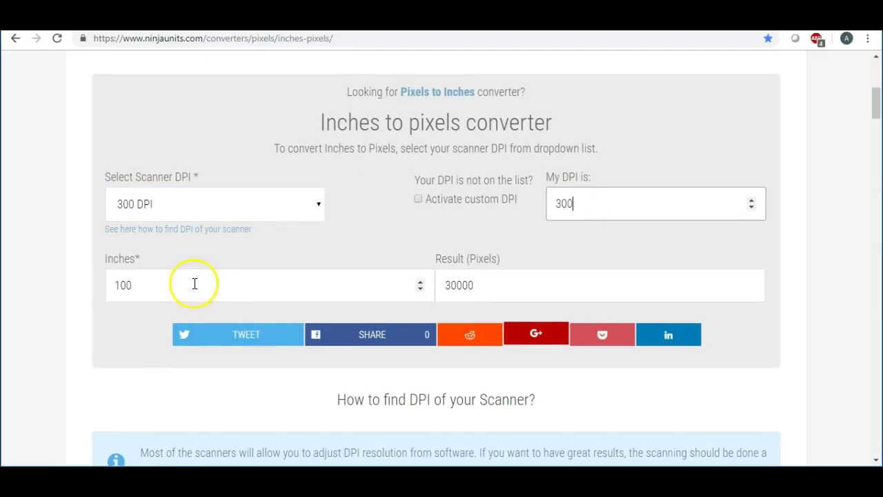
Step: Convert 5 inches to pixels, copy the result and dismiss the recommendation pop-up
left_click_drag(138, 285, 74, 289)
type("5")
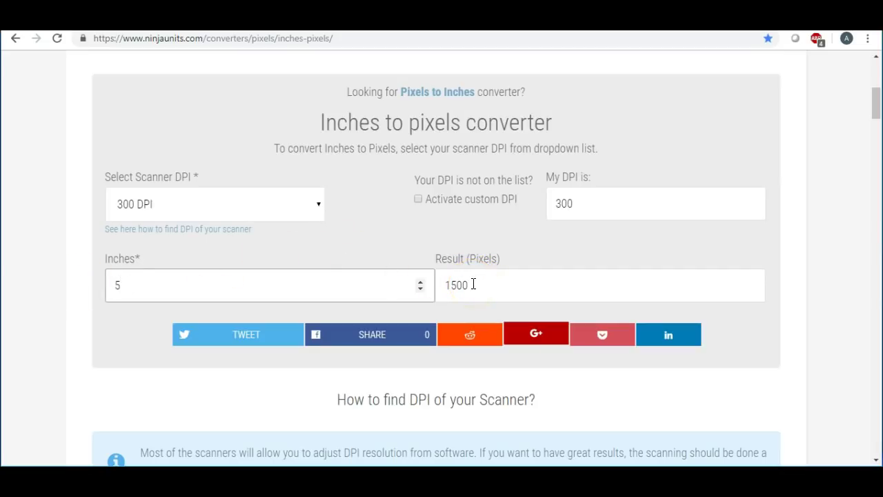
left_click_drag(473, 284, 429, 284)
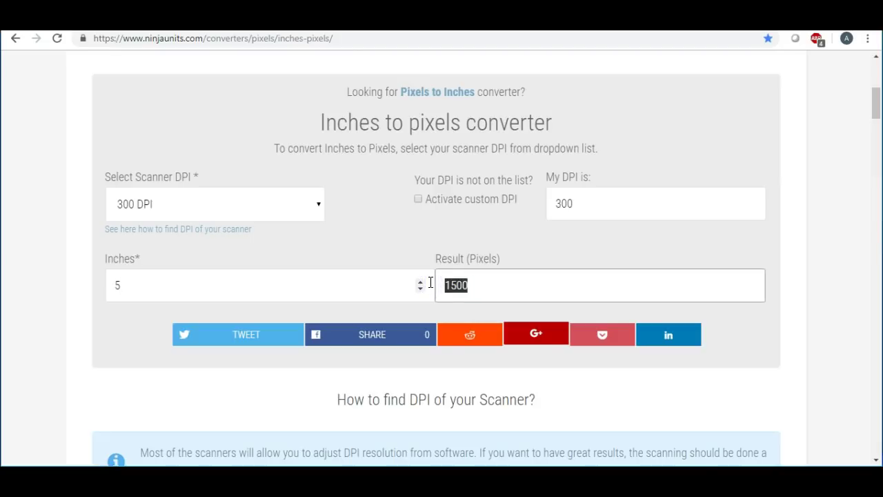
key("ctrl+c")
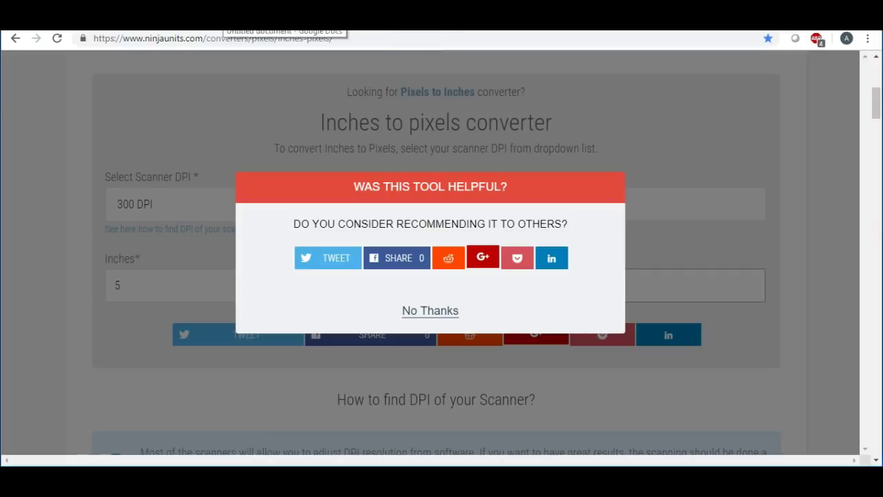
left_click(410, 309)
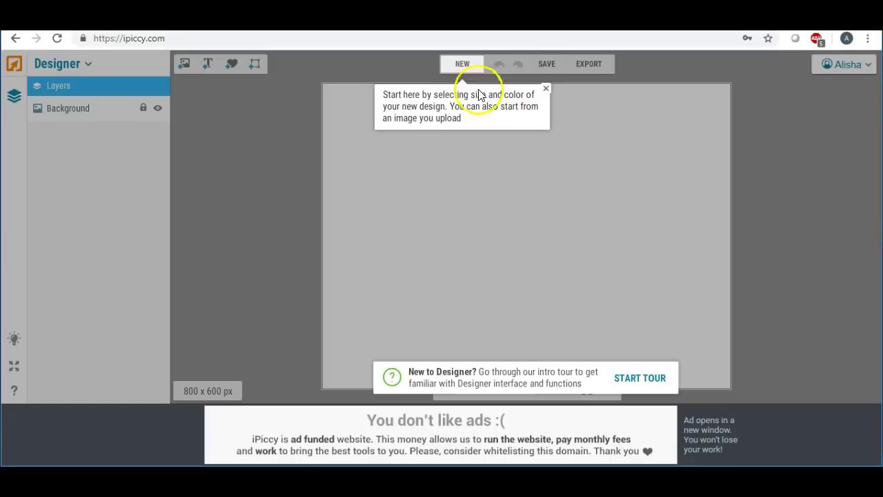
Step: Switch back to iPiccy and start a new design with a canvas width of 1500
left_click(460, 63)
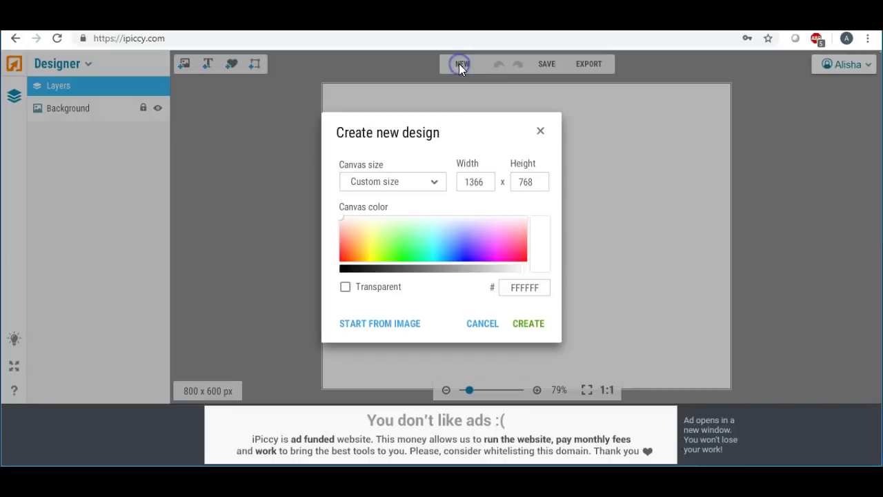
double_click(483, 181)
type("1")
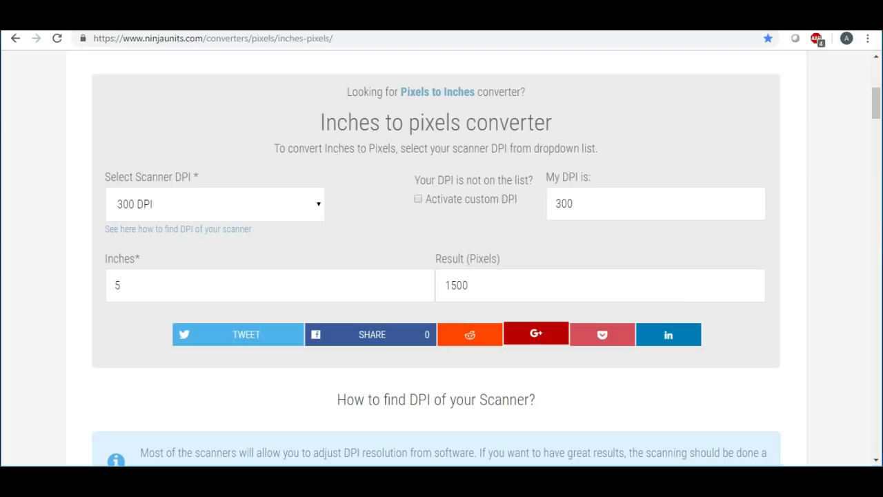
Step: Convert 9 inches to pixels in the converter, and create the iPiccy design with a canvas height of 2700
left_click_drag(135, 286, 101, 287)
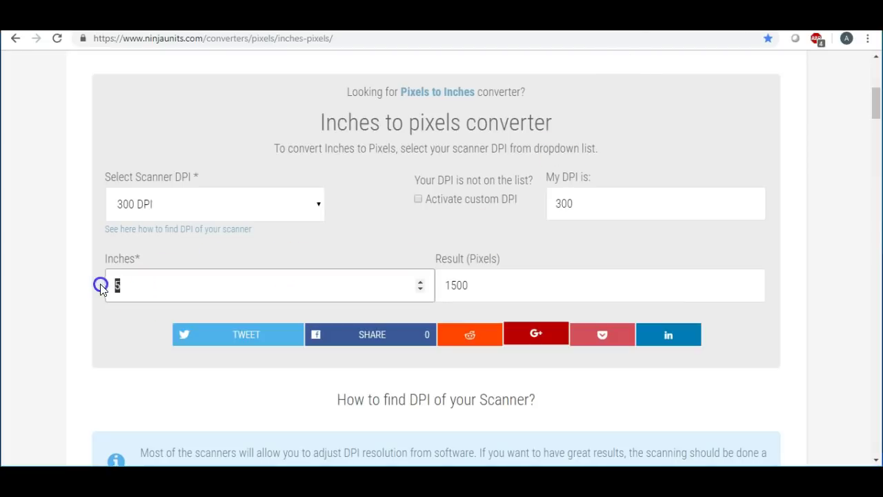
type("9")
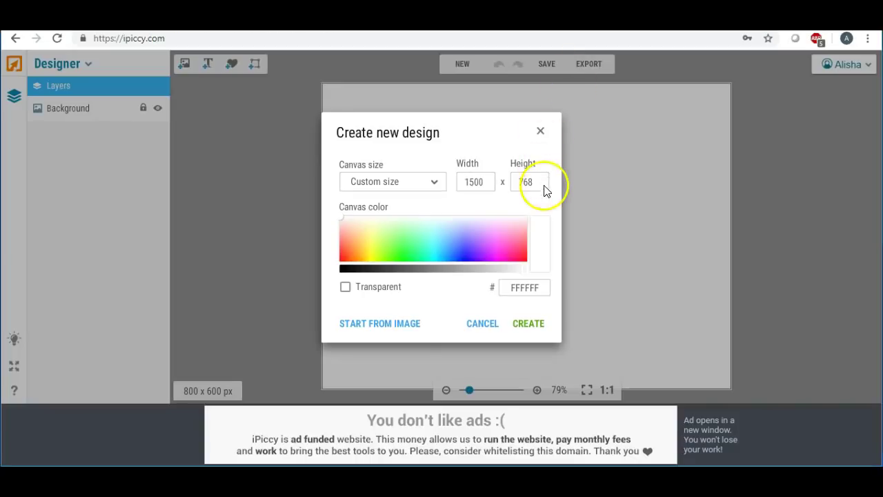
left_click(518, 182)
double_click(517, 182)
type("2700")
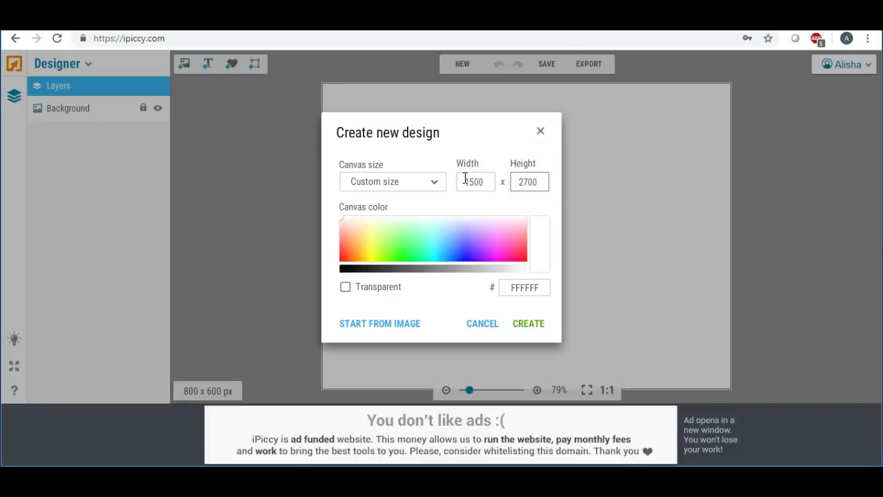
left_click(528, 323)
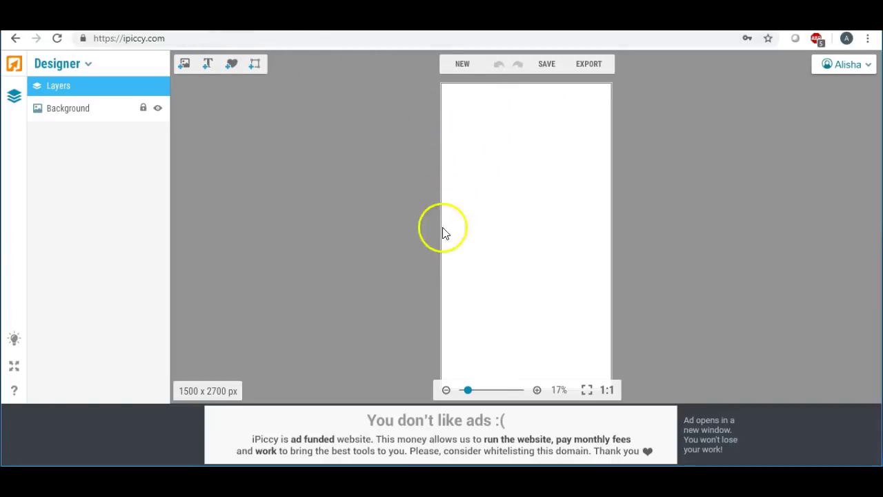
Step: Place the uploaded pink planner grid image near the upper-left corner of the blank canvas
left_click(537, 390)
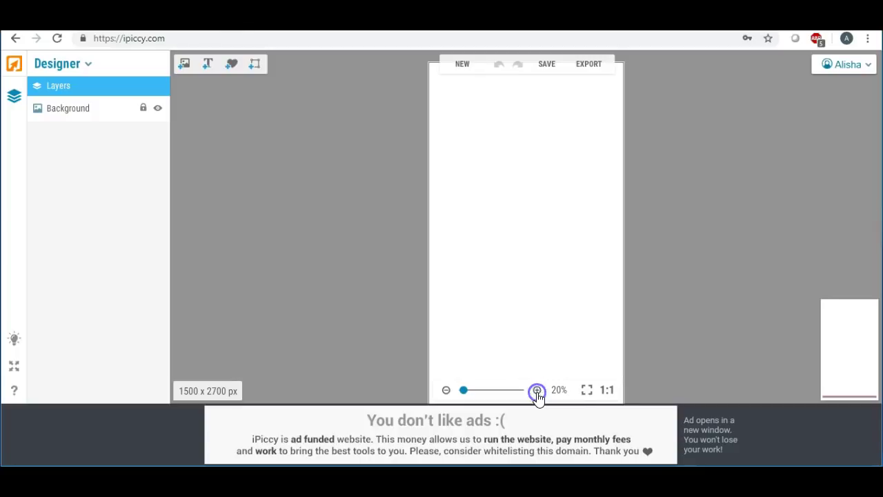
left_click(536, 391)
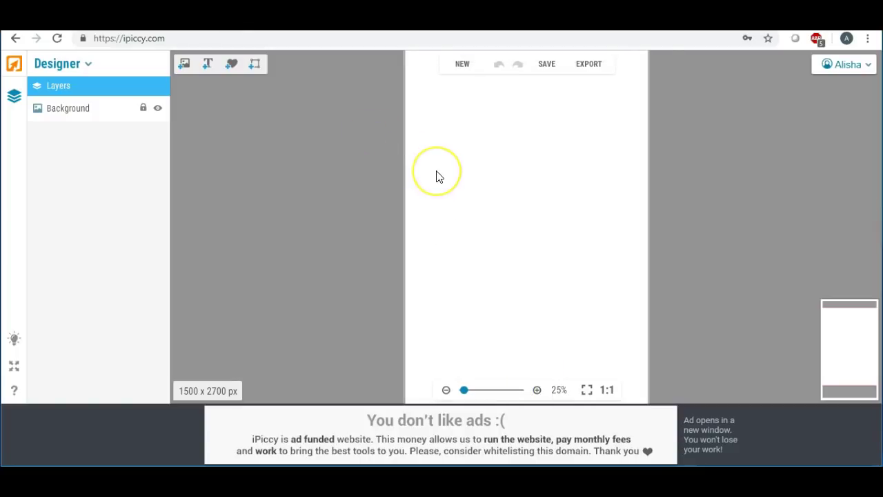
left_click(184, 66)
left_click_drag(62, 145, 446, 103)
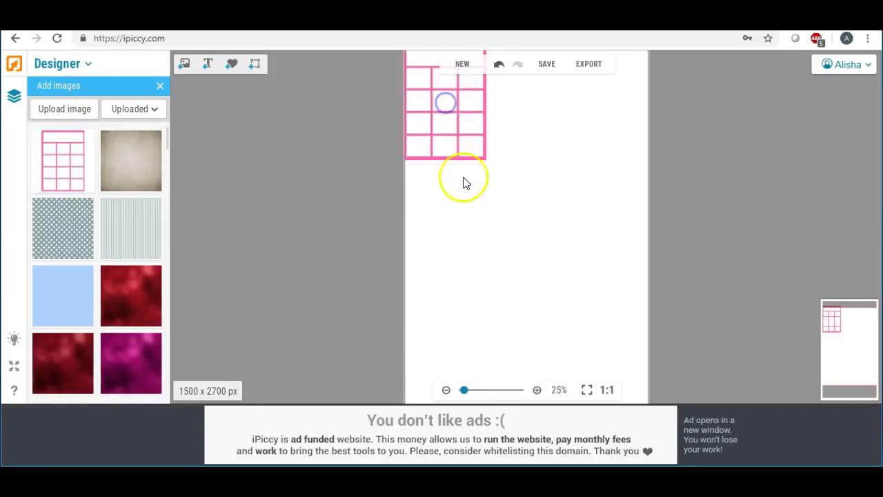
Step: Stretch the pink planner grid to the full width and height of the canvas and deselect it
left_click(446, 390)
left_click(466, 138)
left_click_drag(466, 139, 623, 110)
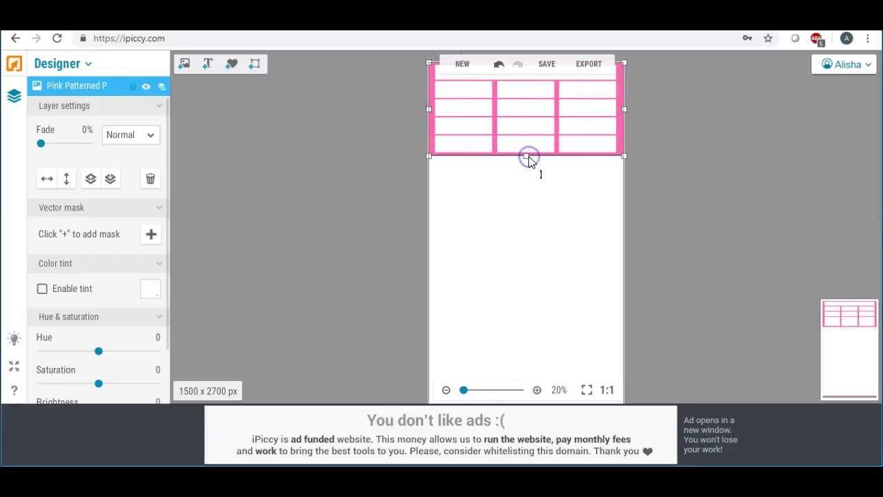
left_click_drag(525, 158, 521, 407)
left_click(404, 198)
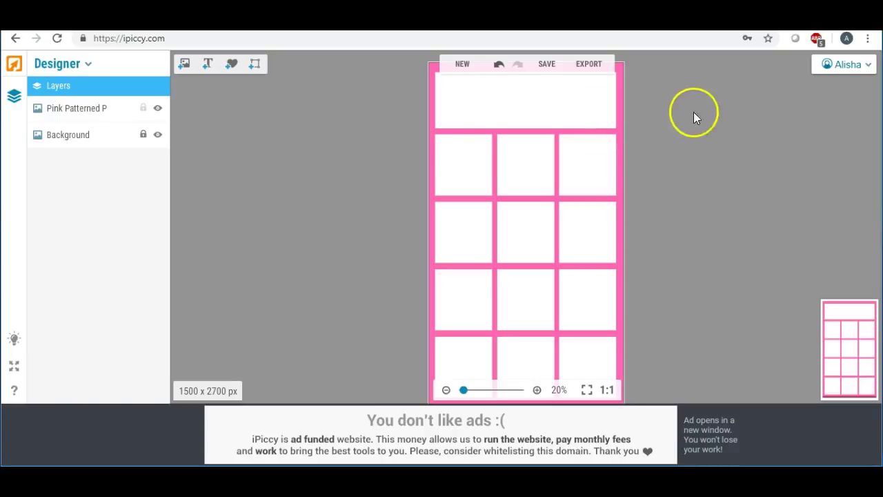
Step: Start uploading another image and open the "watercolors & Paper" folder on the Desktop
left_click(185, 65)
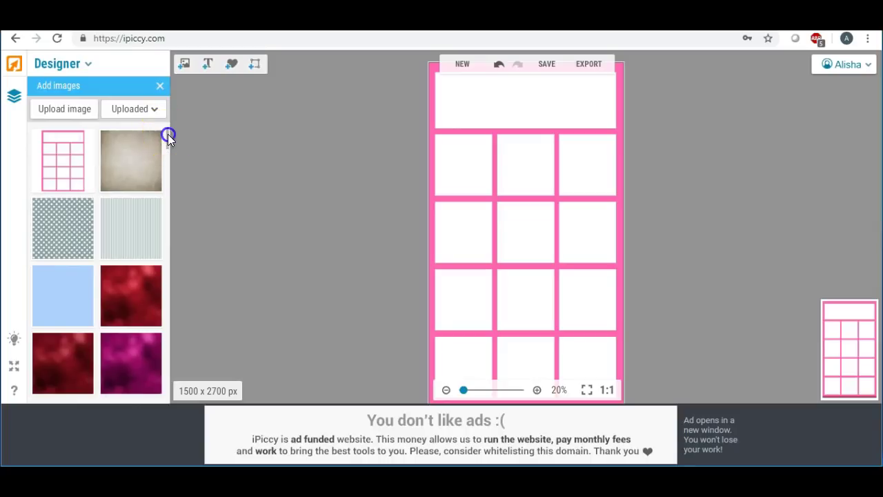
left_click_drag(167, 134, 167, 145)
left_click(65, 108)
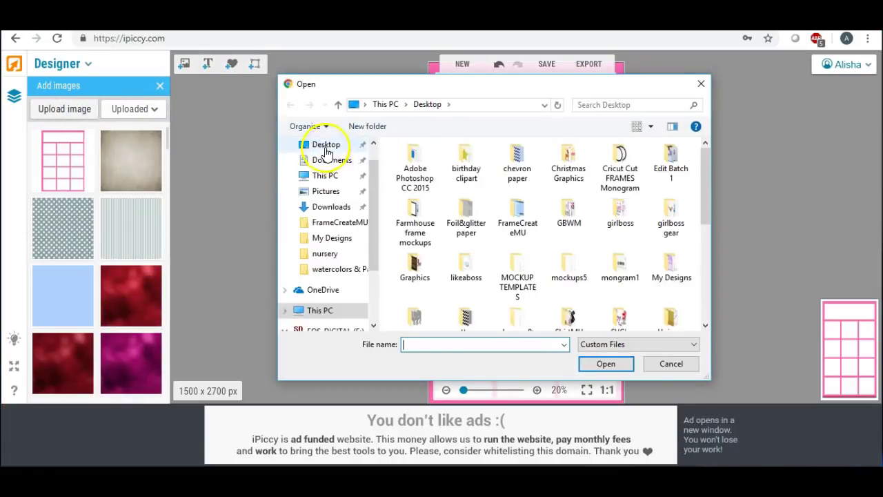
left_click(323, 144)
scroll(567, 172, "down", 1)
scroll(566, 172, "up", 1)
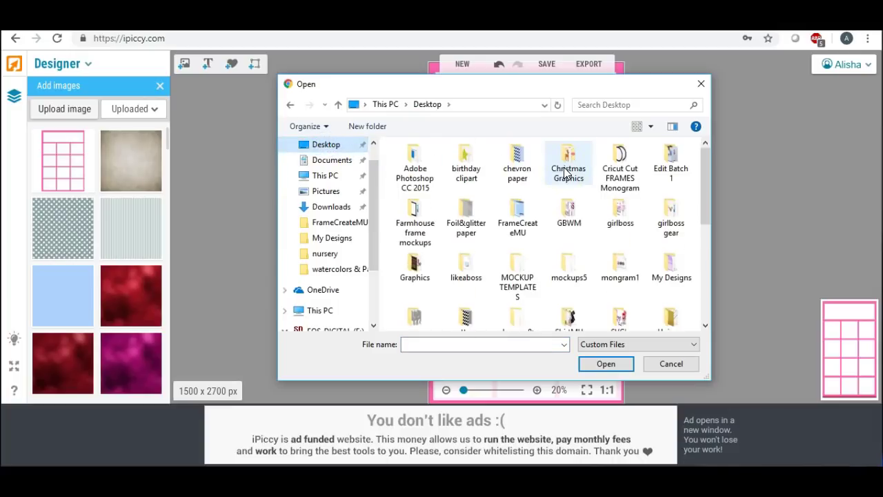
scroll(565, 172, "down", 1)
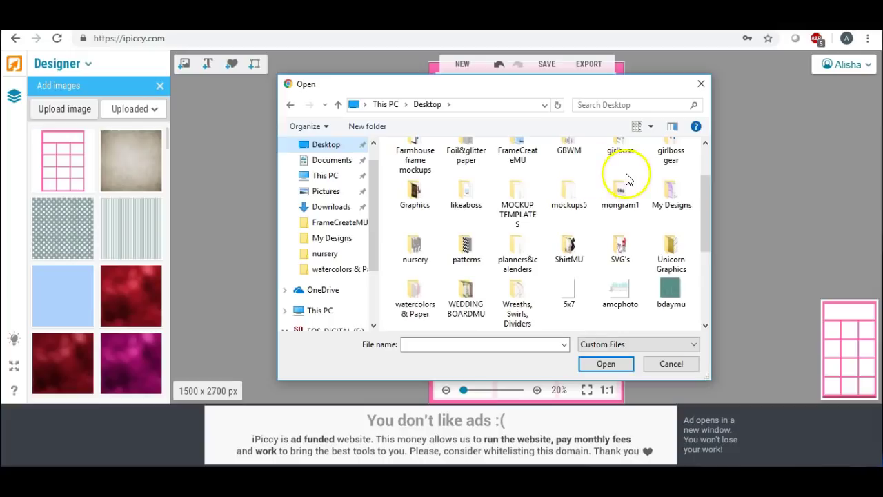
scroll(595, 180, "down", 2)
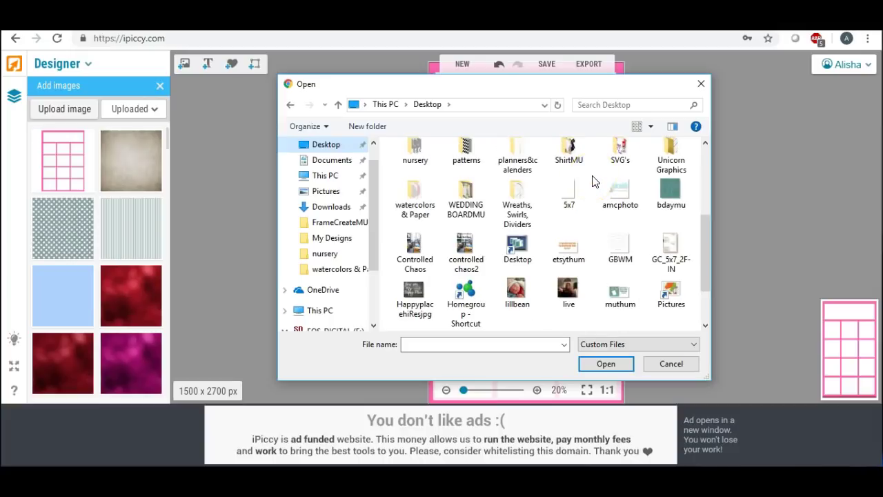
double_click(414, 196)
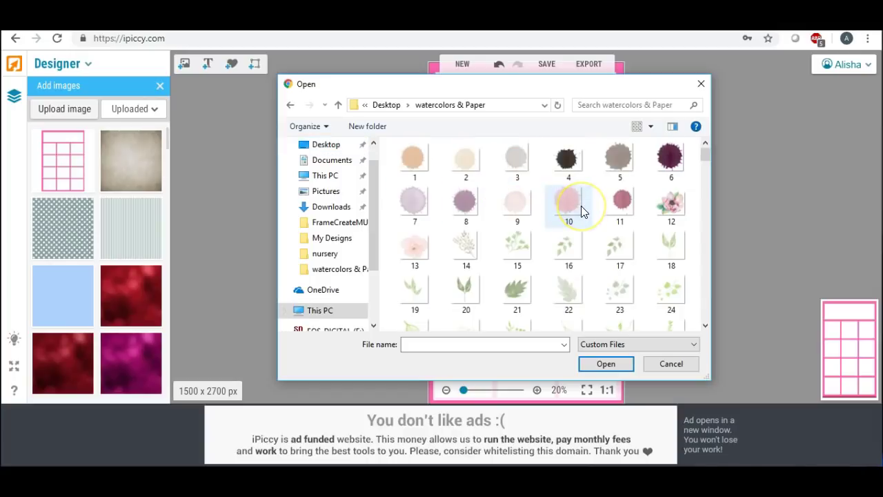
Step: Browse the watercolor folder's textures, flowers and leaves for a floral image suited to the planner header
scroll(581, 211, "down", 3)
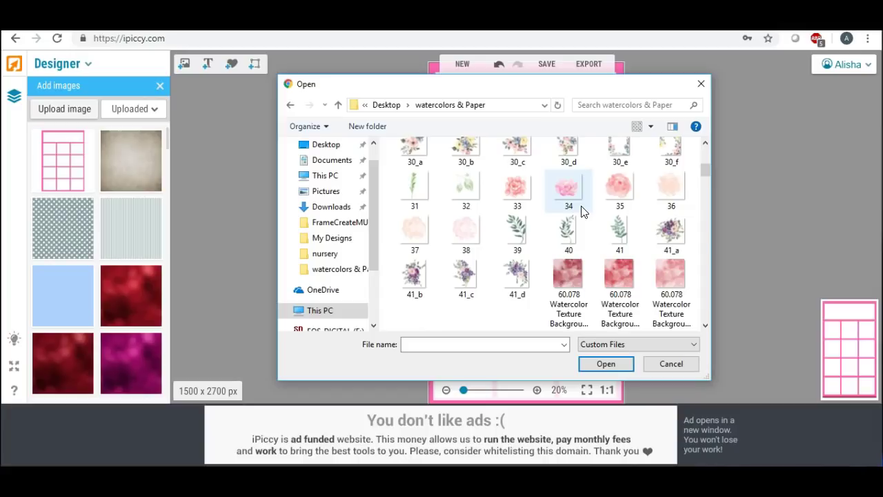
scroll(581, 211, "up", 2)
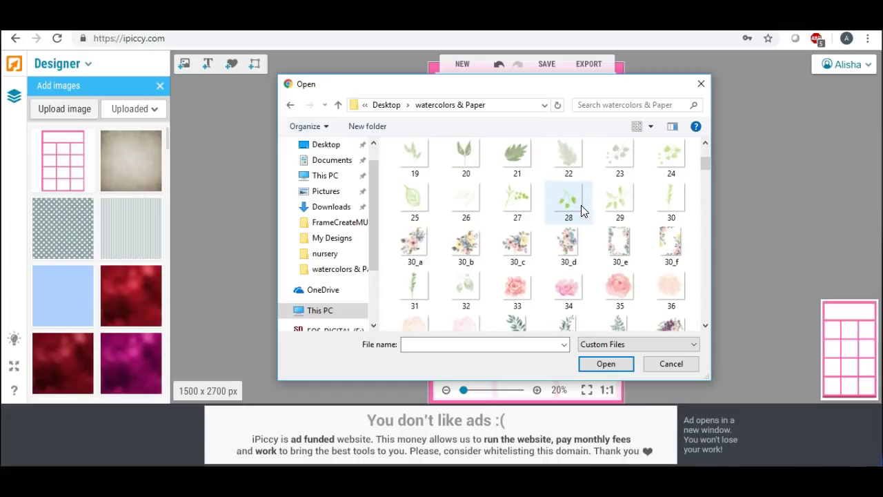
scroll(581, 205, "down", 6)
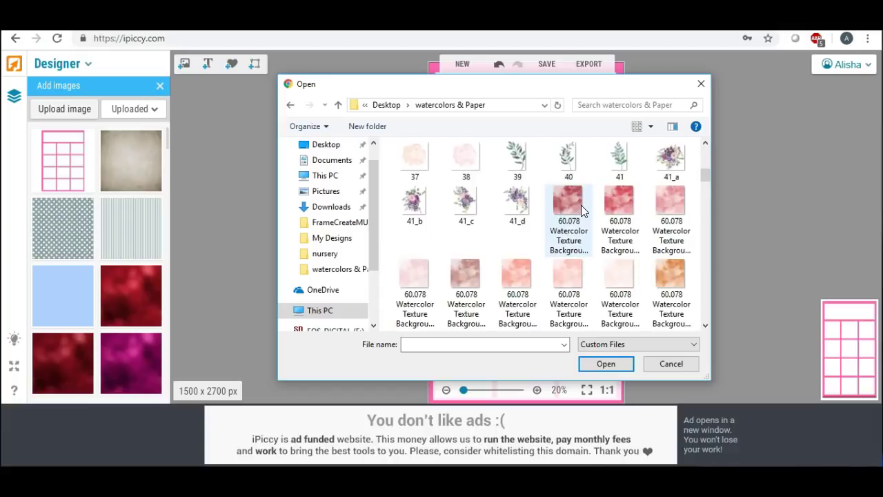
scroll(581, 204, "up", 4)
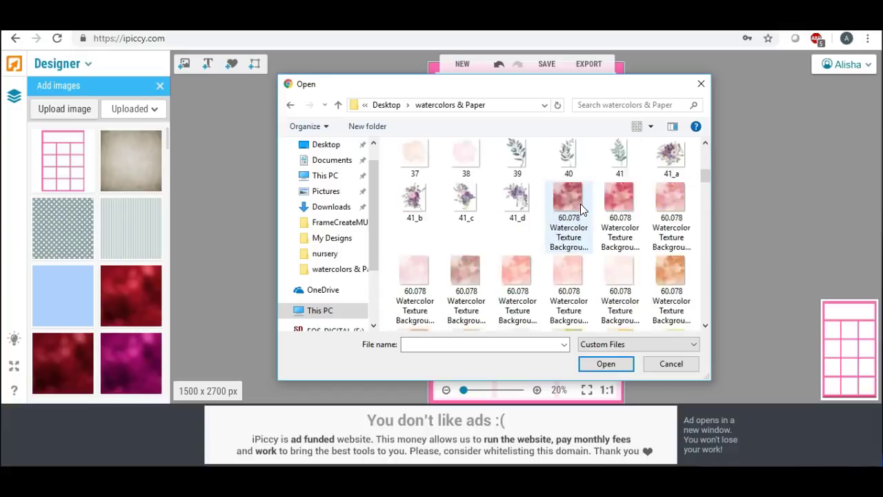
scroll(580, 203, "down", 2)
scroll(580, 203, "down", 5)
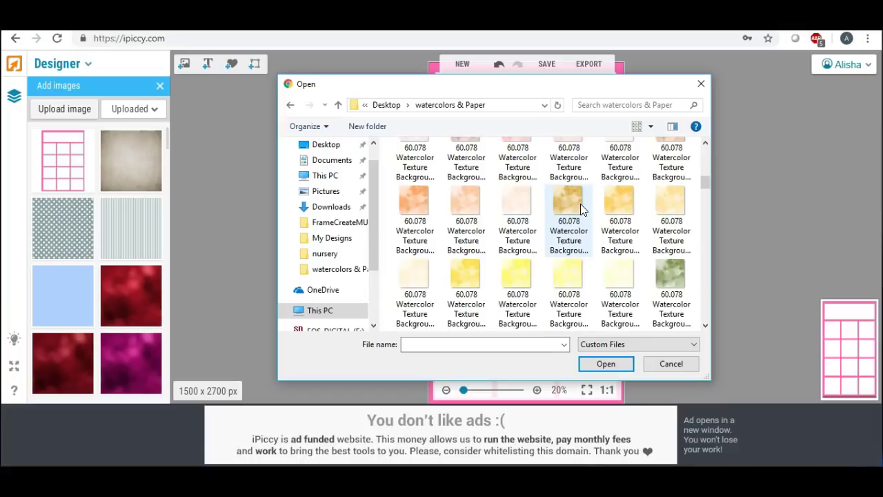
scroll(580, 204, "down", 3)
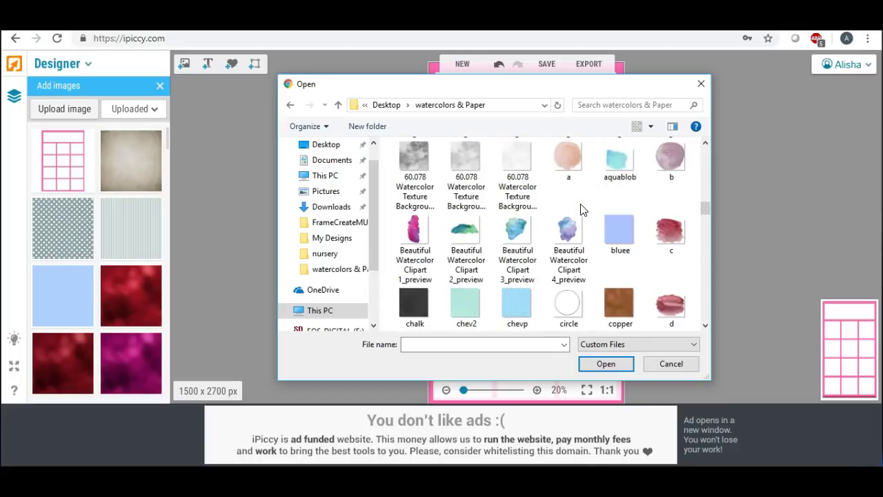
scroll(580, 203, "down", 2)
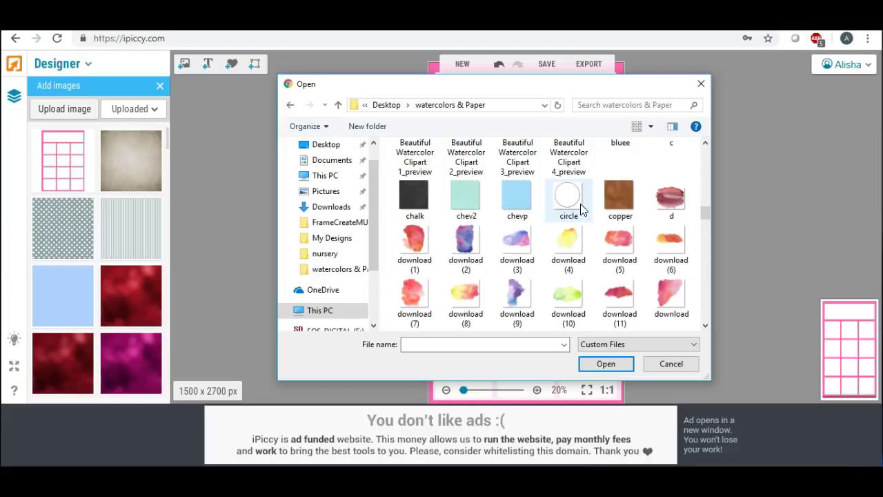
scroll(580, 203, "down", 5)
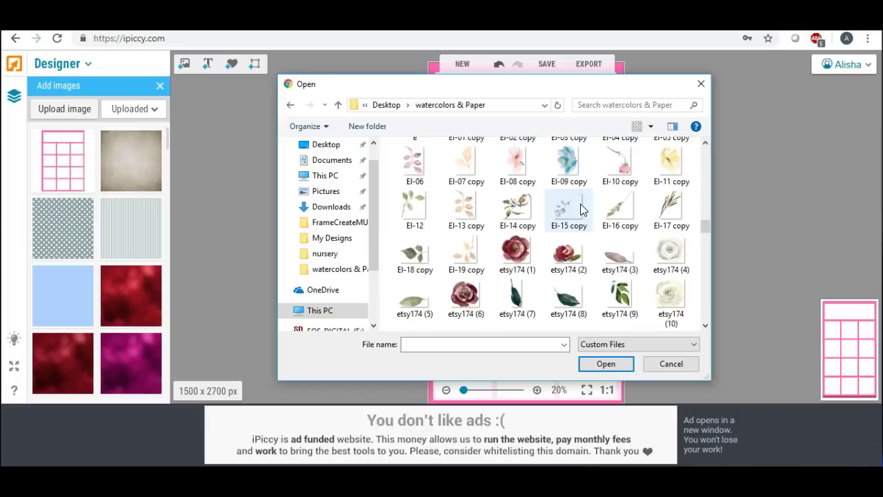
scroll(580, 203, "down", 3)
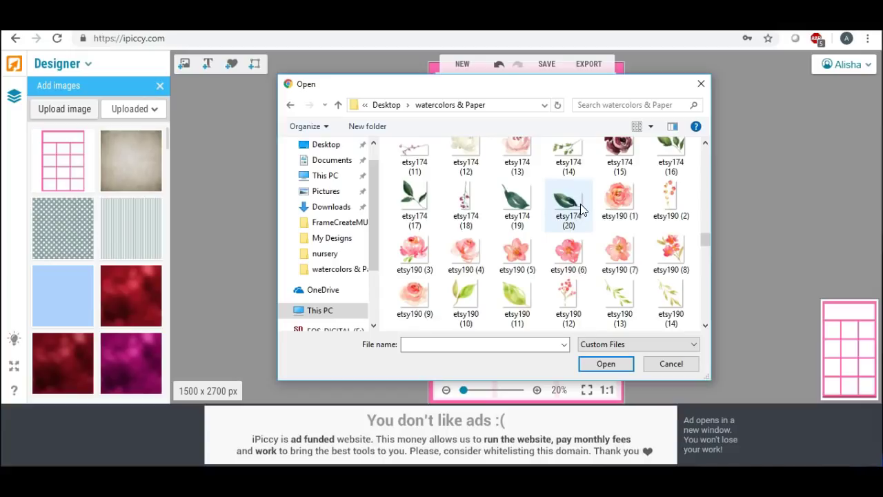
left_click(623, 199)
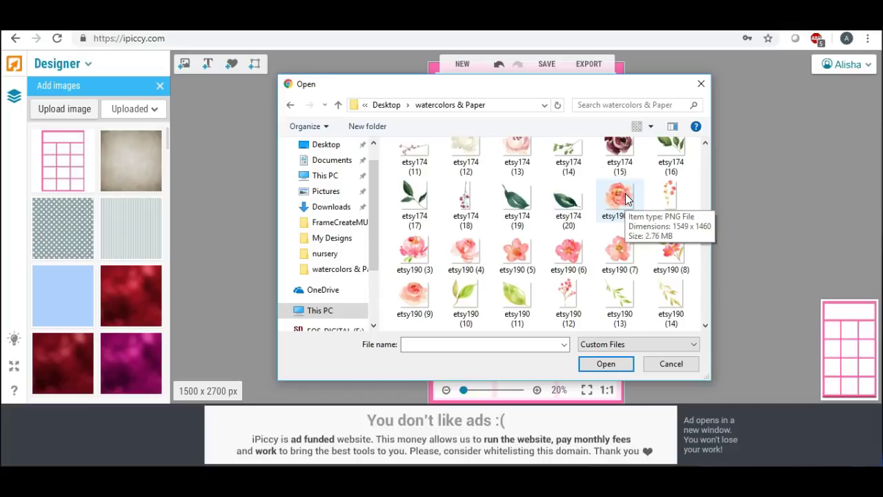
scroll(624, 198, "down", 5)
scroll(624, 198, "down", 3)
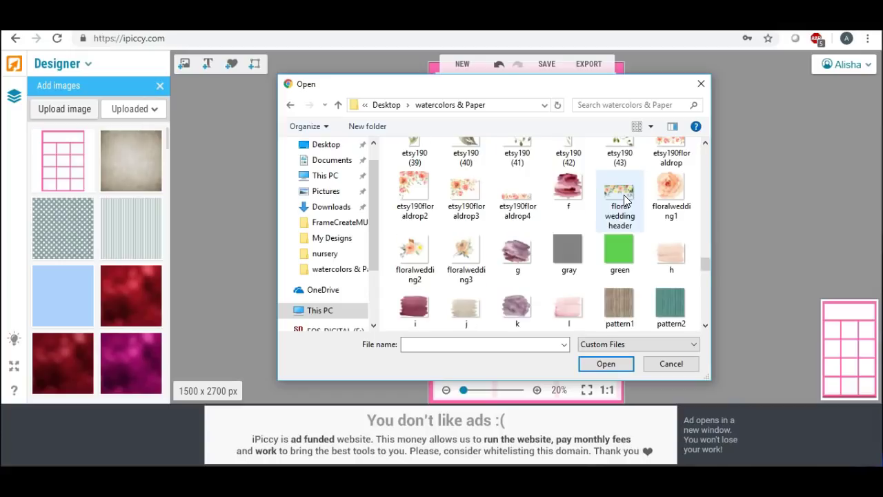
scroll(624, 198, "down", 6)
scroll(625, 199, "up", 5)
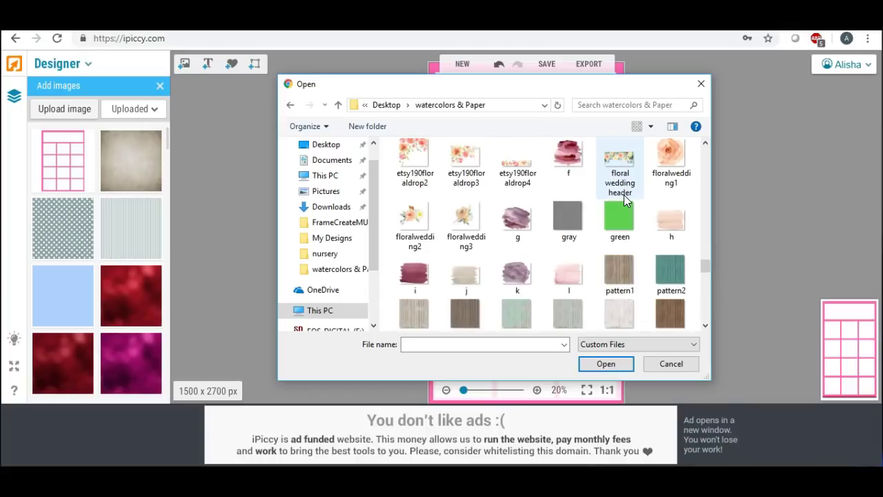
scroll(625, 198, "up", 15)
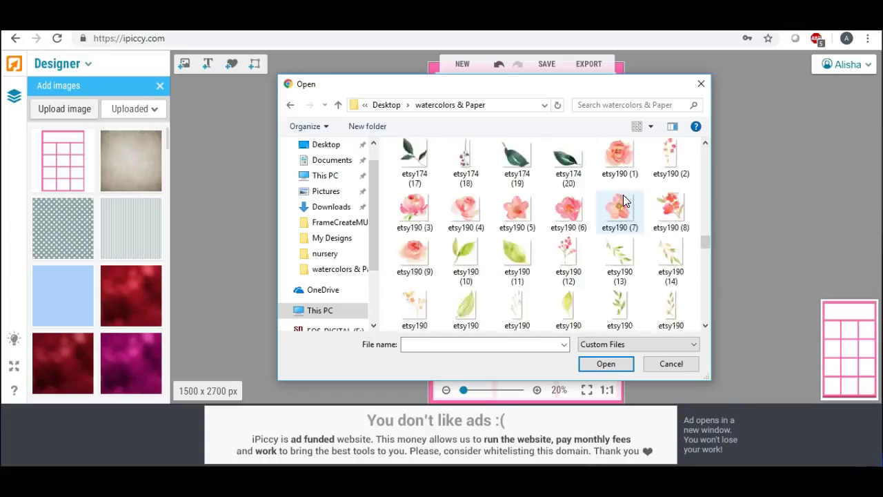
scroll(624, 200, "up", 10)
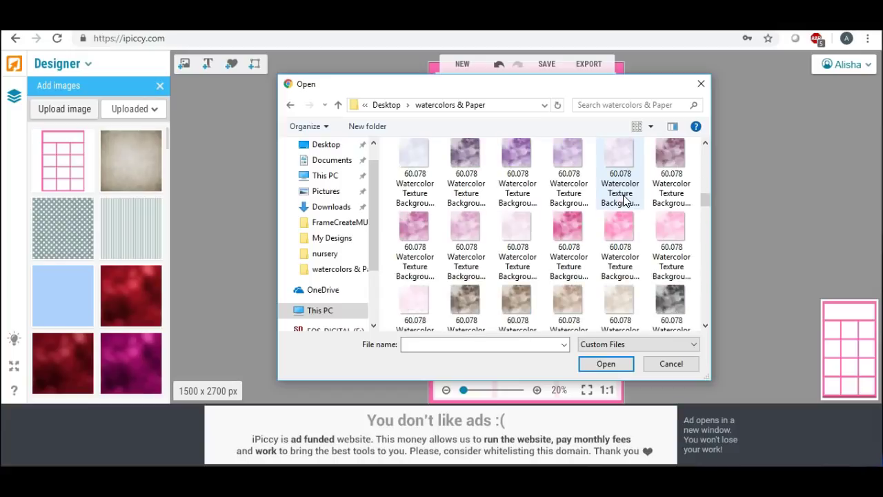
scroll(622, 195, "up", 3)
scroll(622, 195, "down", 3)
scroll(623, 195, "up", 3)
scroll(623, 200, "down", 2)
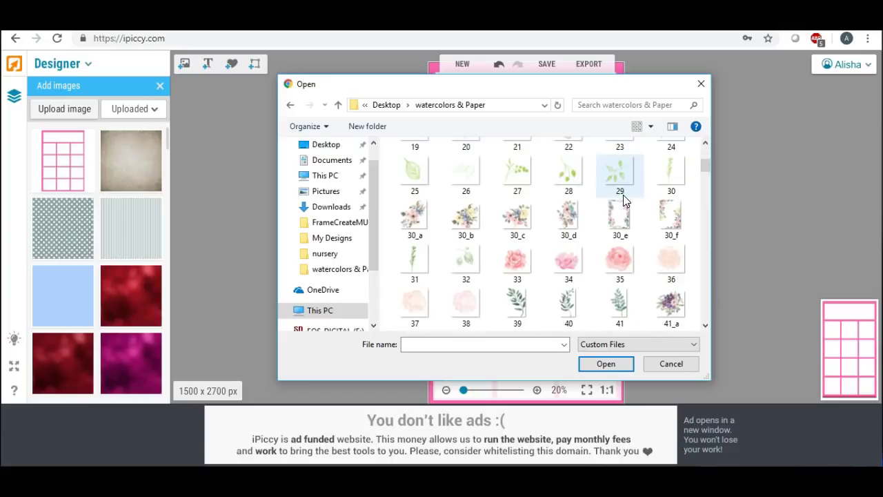
Step: Upload the floral image 30_a and place it over the upper part of the planner grid
left_click(566, 205)
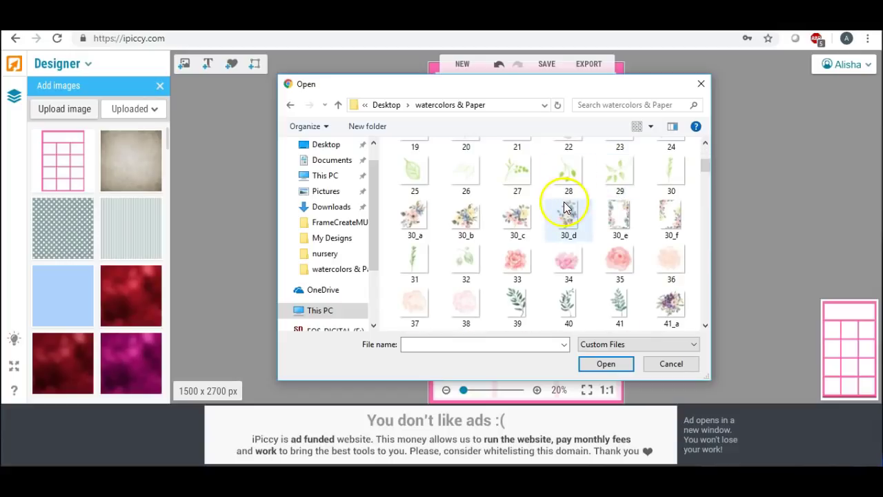
double_click(408, 216)
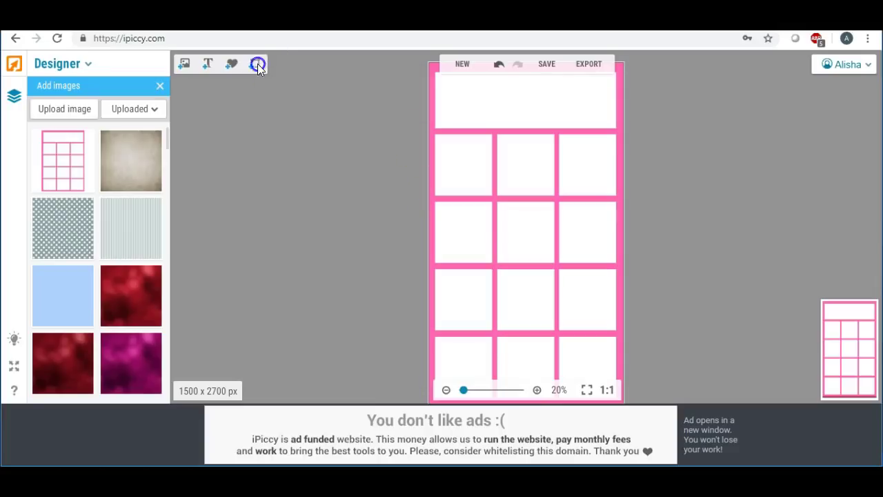
left_click_drag(64, 161, 498, 147)
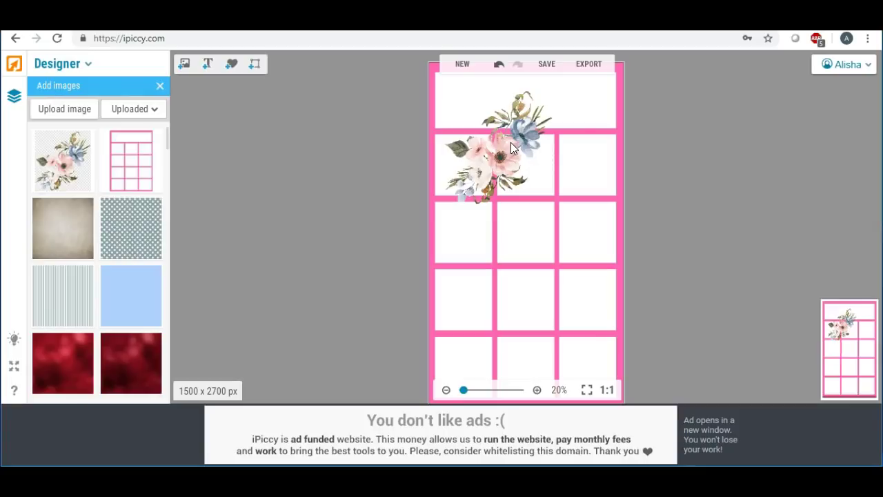
Step: Rotate the 30_a flowers clockwise until the bouquet lies horizontally, enlarge them to span the header box, and deselect them
left_click(510, 142)
left_click_drag(504, 98, 548, 130)
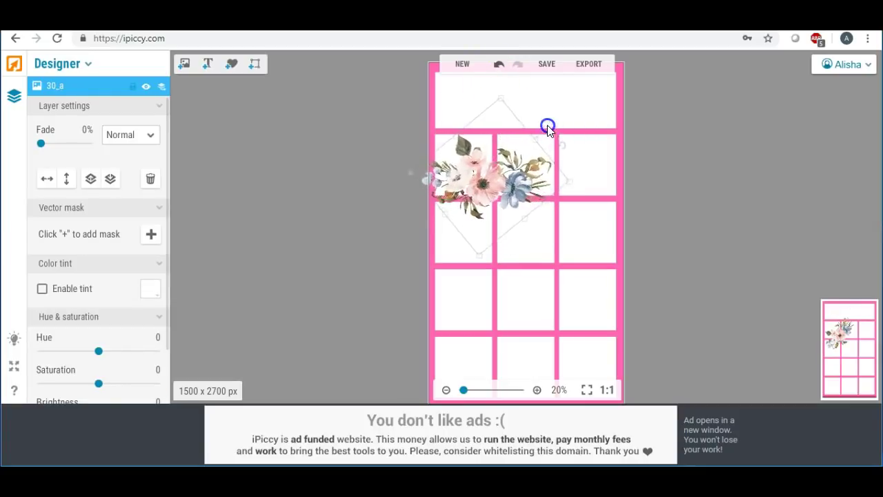
left_click_drag(504, 162, 541, 81)
left_click_drag(460, 90, 417, 97)
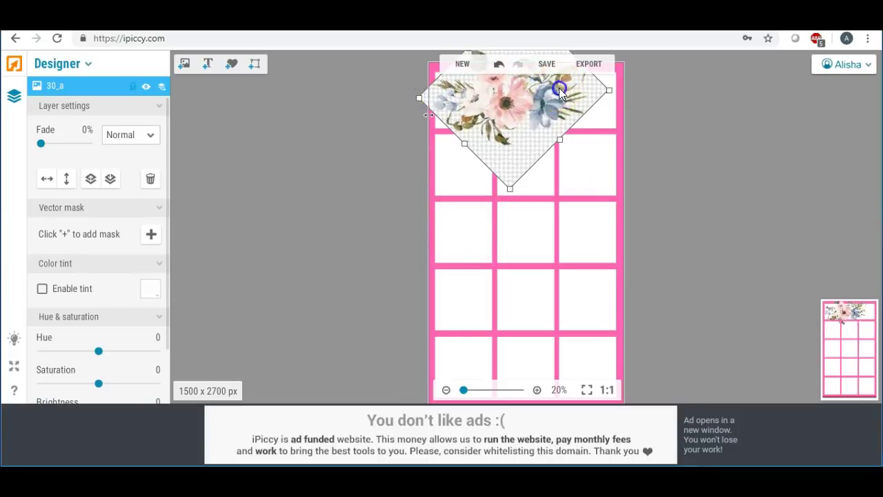
mouse_move(551, 88)
left_mouse_down()
mouse_move(559, 91)
mouse_move(537, 91)
mouse_move(545, 93)
left_mouse_up()
left_click_drag(524, 191, 524, 184)
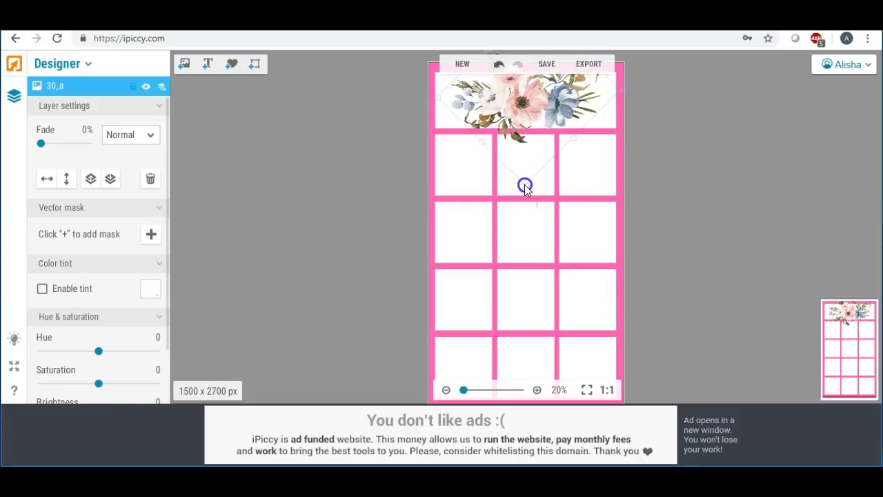
left_click(371, 146)
Step: Add a text box and position it below the header, across the bottom of the first row of squares
left_click(209, 62)
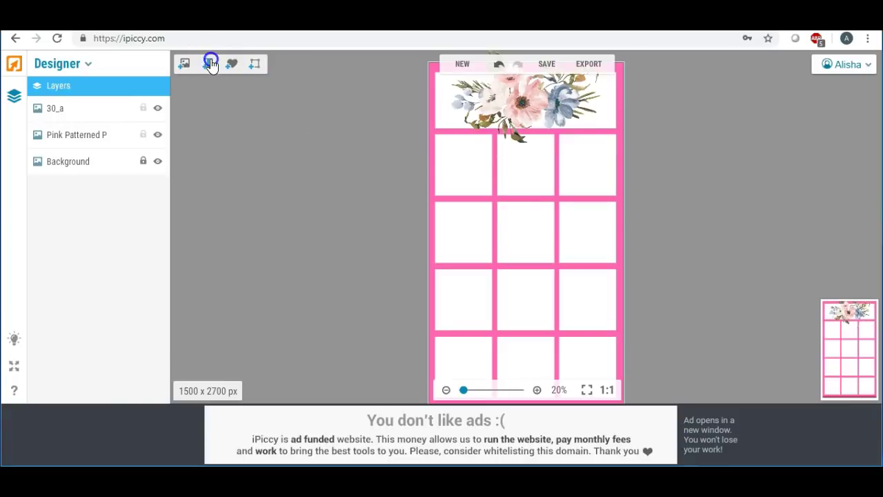
left_click_drag(528, 239, 540, 195)
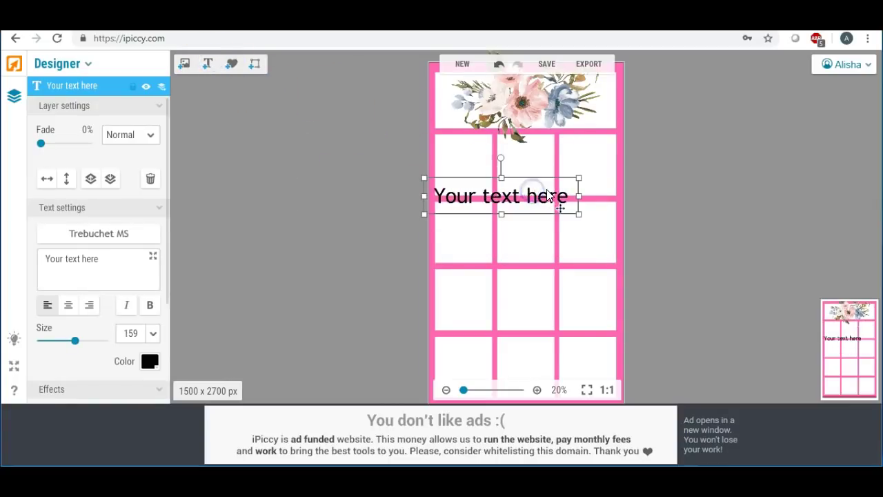
Step: Shift the flowers toward the header's left edge and shrink them to leave the right side of the header free
left_click(513, 100)
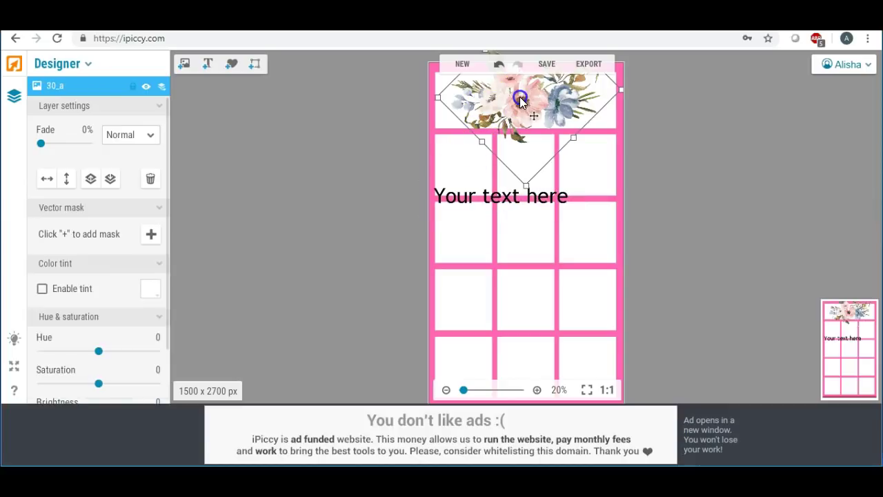
left_click_drag(551, 96, 537, 95)
left_click_drag(607, 90, 554, 92)
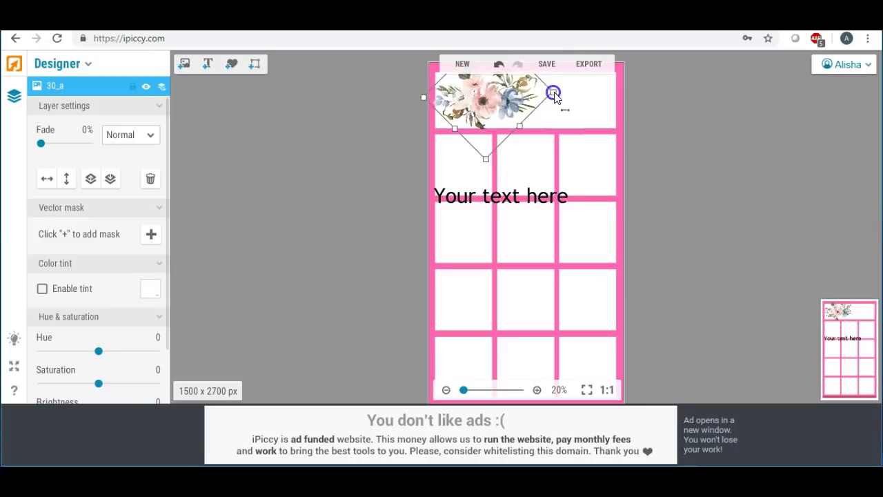
Step: Replace the placeholder text with "NOV" and move it to the right side of the header beside the flowers
left_click(464, 196)
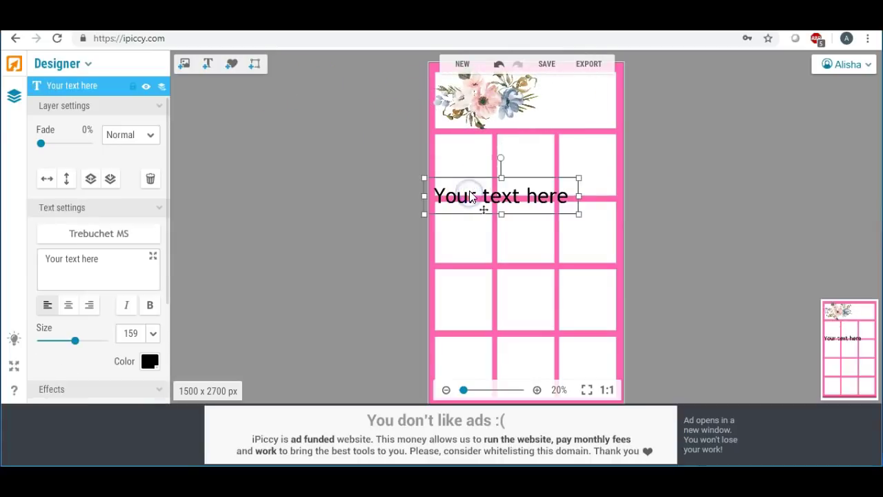
left_click_drag(106, 258, 18, 253)
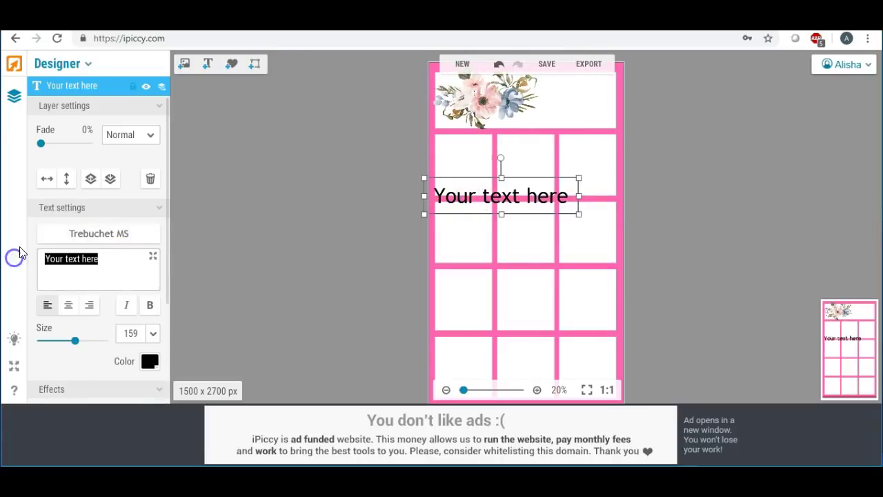
type("NOV")
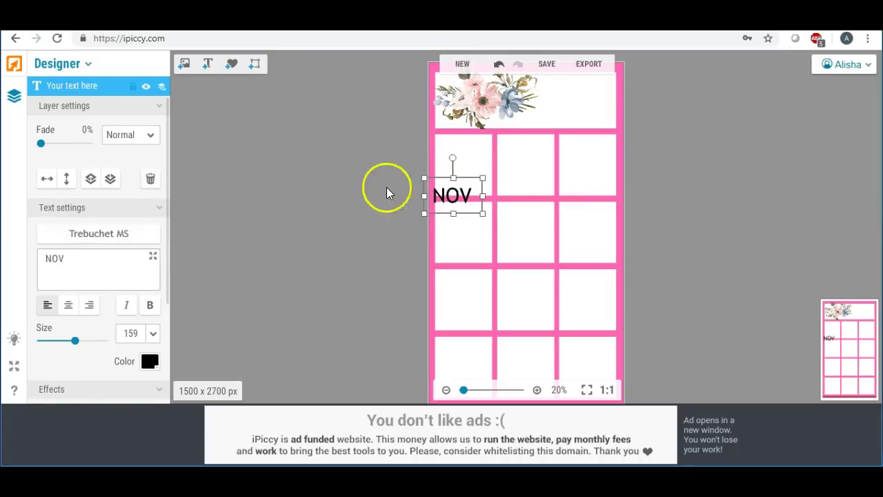
left_click_drag(457, 191, 598, 74)
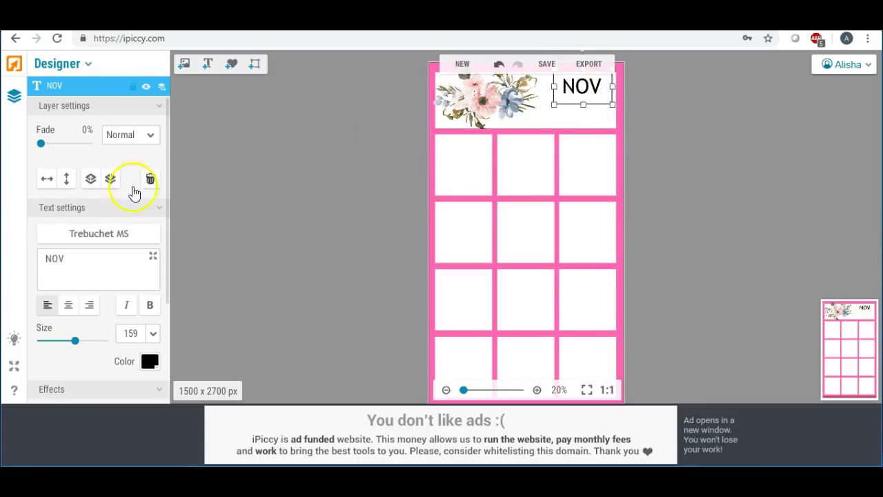
Step: Change the NOV title's font to the online font Riesling
left_click(99, 233)
left_click(138, 110)
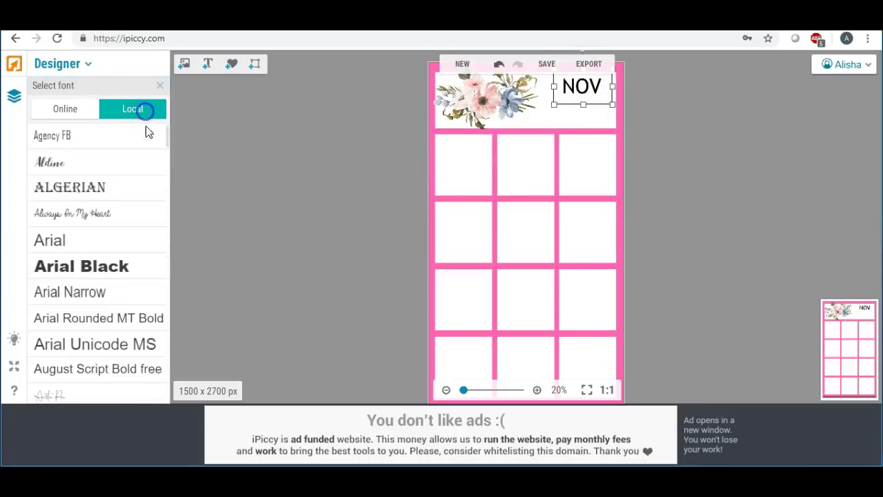
left_click(64, 111)
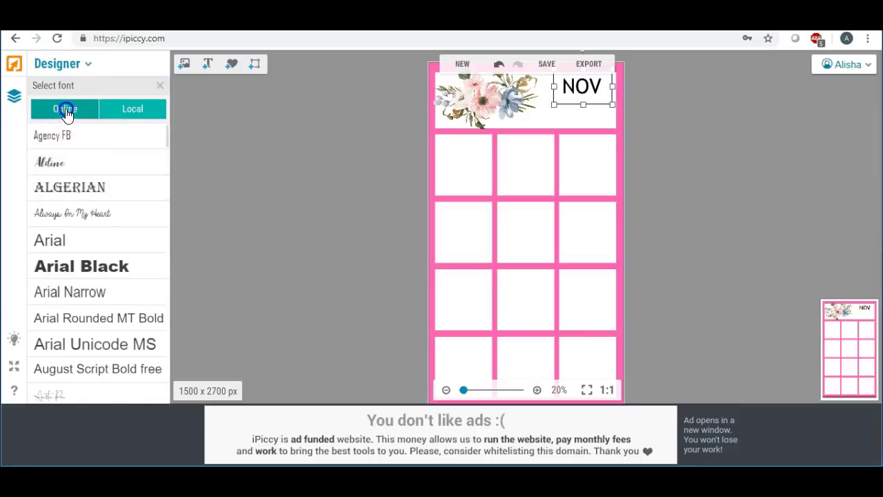
scroll(108, 176, "down", 5)
scroll(106, 180, "down", 7)
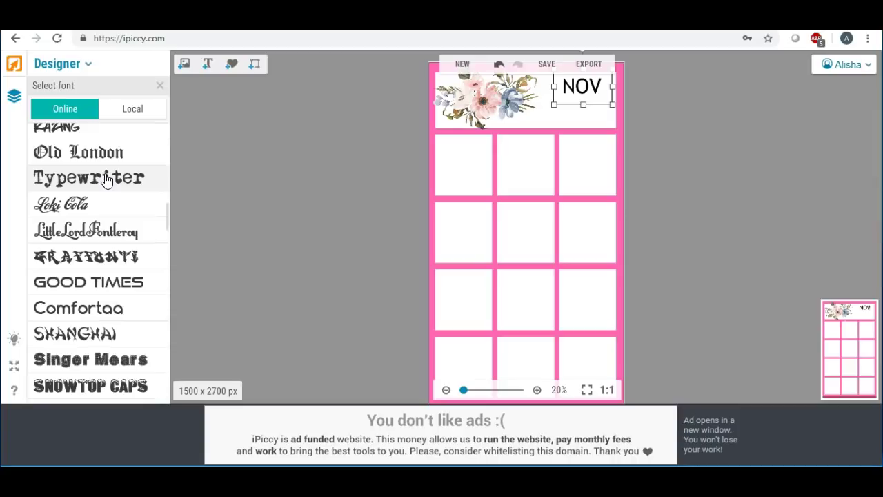
scroll(107, 180, "down", 2)
scroll(107, 179, "down", 2)
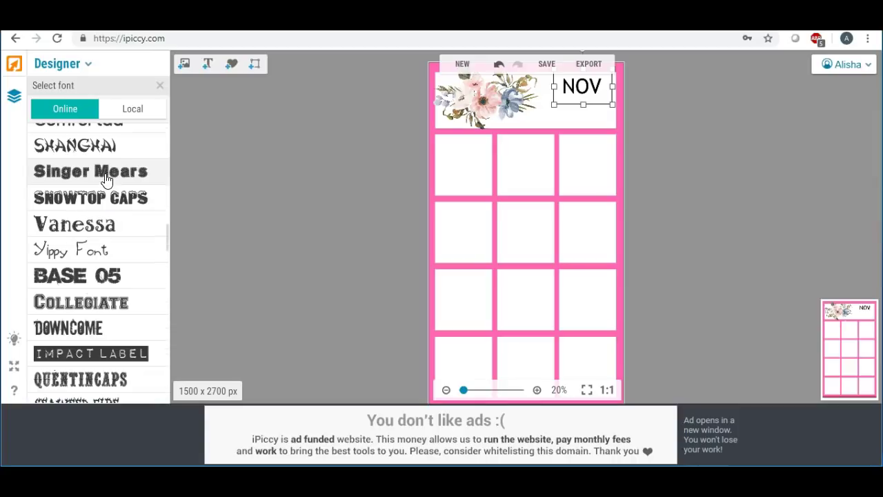
scroll(107, 180, "down", 8)
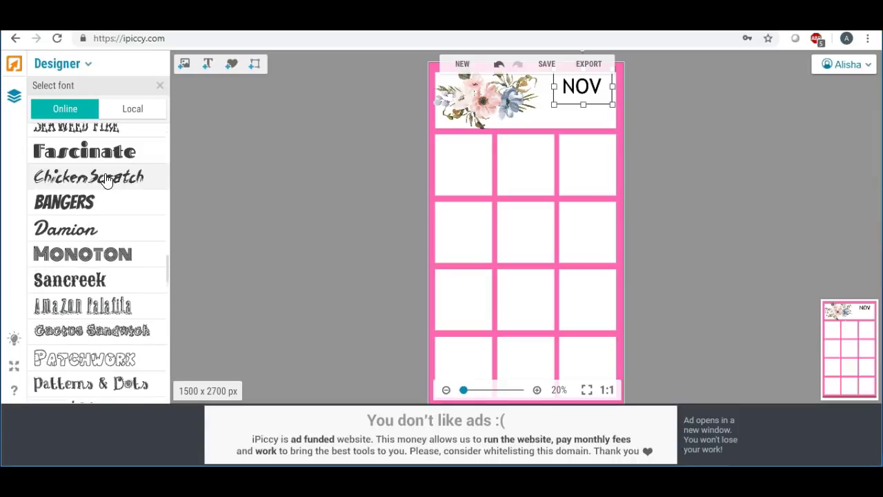
scroll(107, 180, "down", 3)
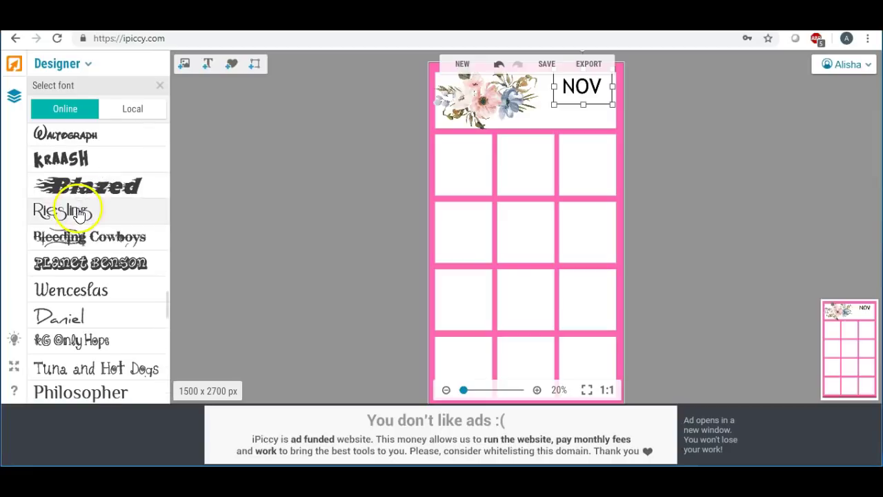
left_click(79, 214)
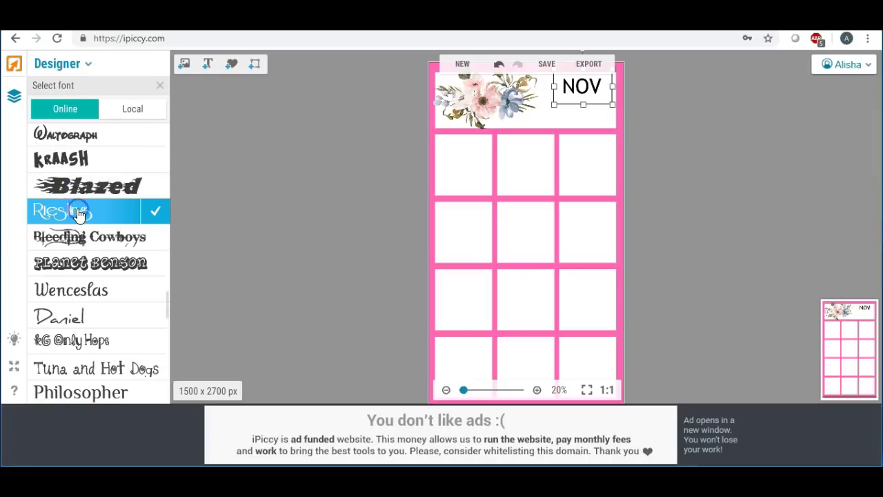
left_click(151, 210)
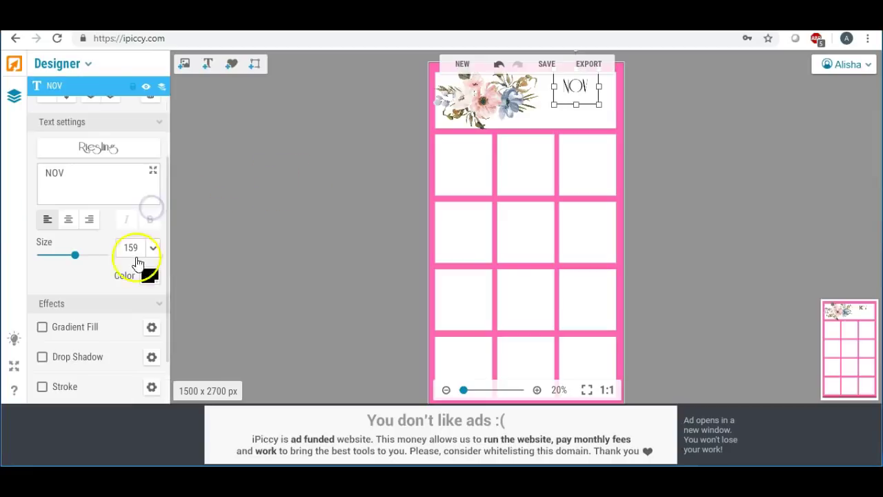
Step: Enlarge the NOV title and center it vertically in the free area beside the flowers
left_click(573, 87)
left_click_drag(601, 109, 550, 89)
left_click(688, 139)
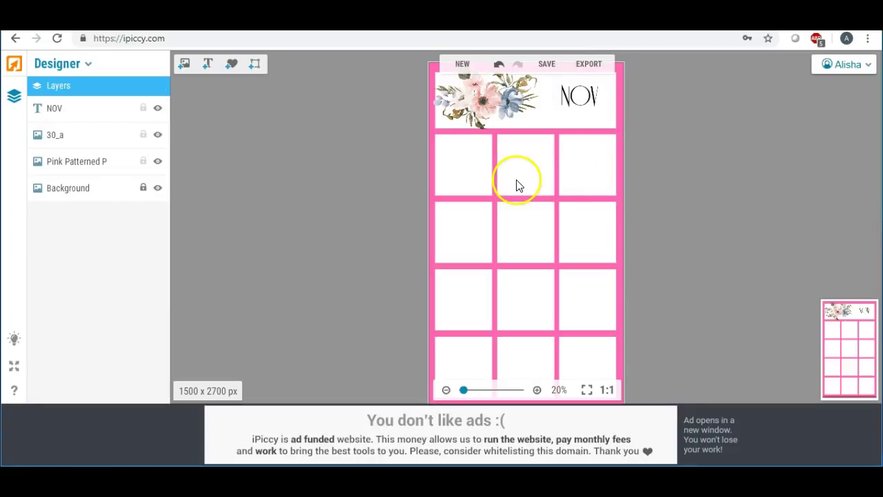
Step: Nudge the 30_a flowers slightly up and left within the header box and deselect them
left_click(487, 102)
left_click_drag(486, 158, 486, 156)
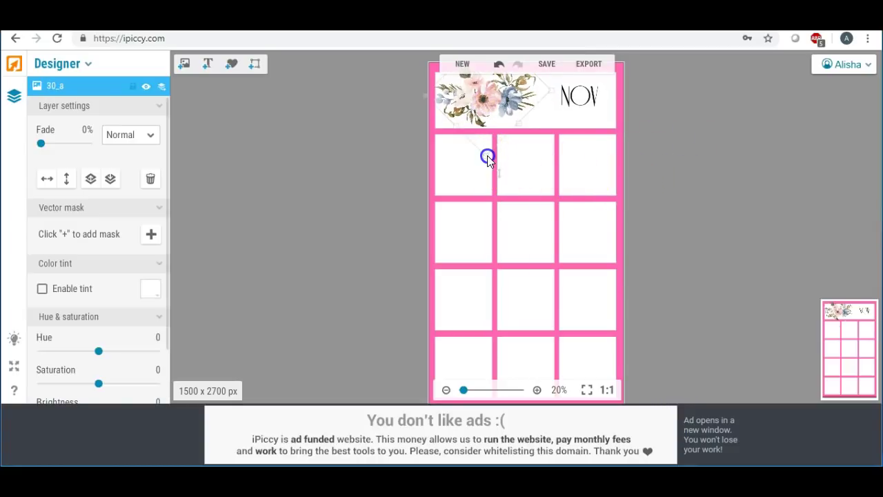
left_click(369, 158)
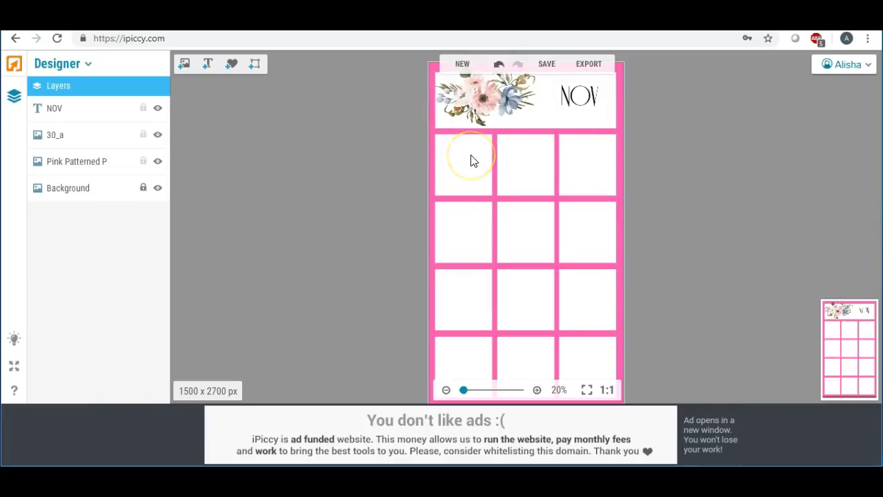
Step: Add a text "1" at size 122 and place it in the upper-right corner of the first square
left_click(478, 139)
left_click(207, 63)
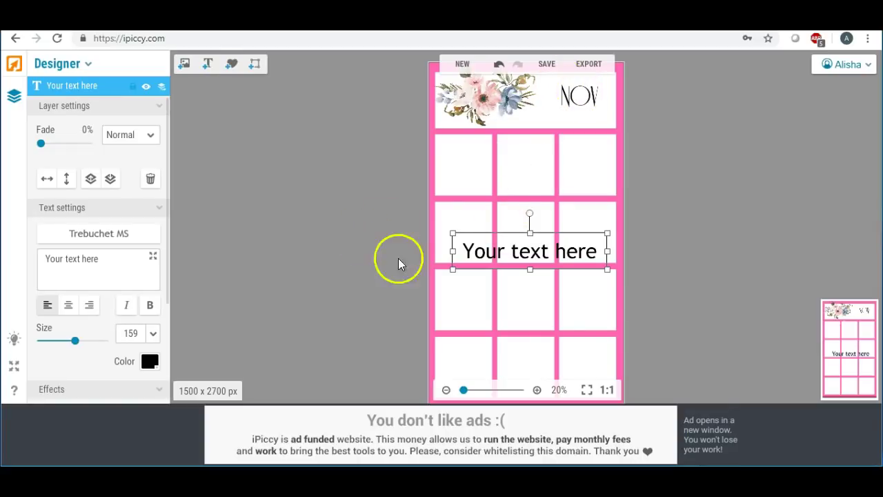
left_click_drag(106, 262, 6, 257)
type("1")
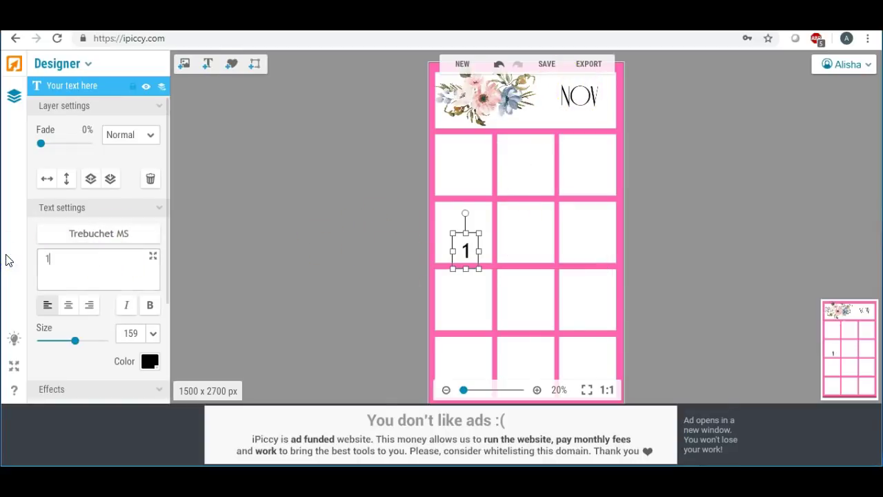
left_click_drag(473, 250, 473, 153)
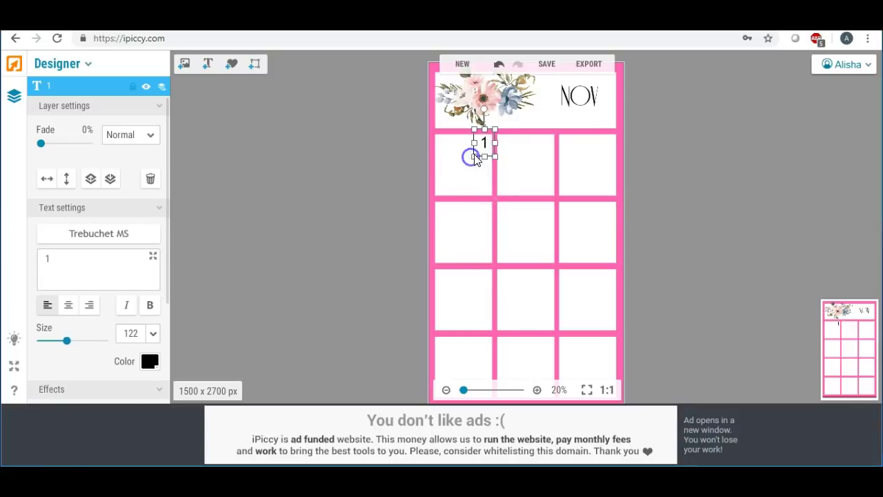
left_click(529, 155)
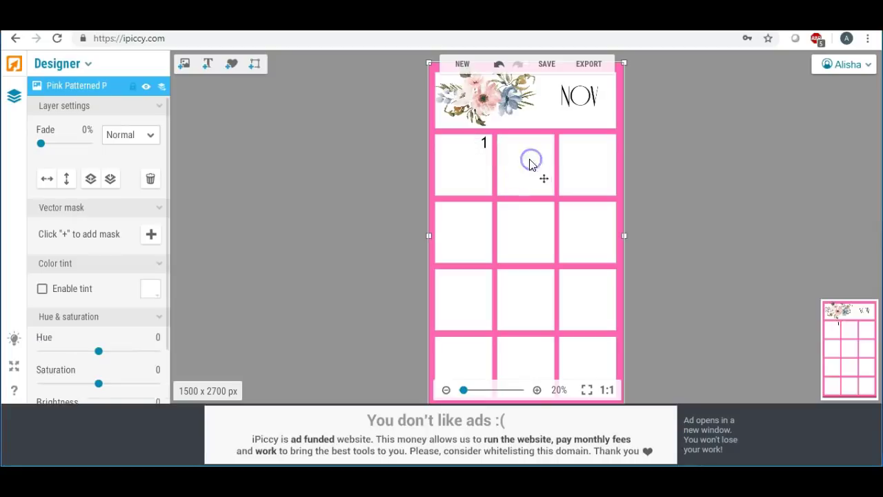
Step: Duplicate the "1", move the copy to the second square's upper-right corner, and change its text to "2"
left_click(486, 147)
right_click(486, 147)
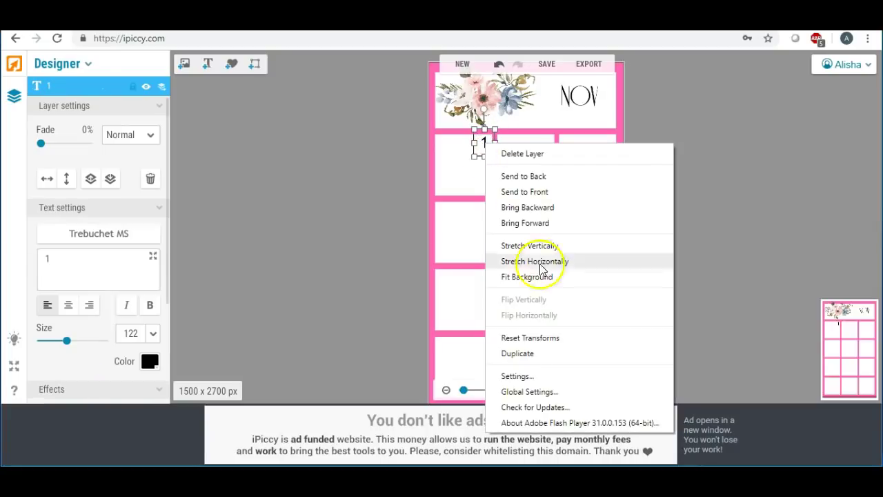
left_click(517, 353)
left_click_drag(483, 145, 547, 149)
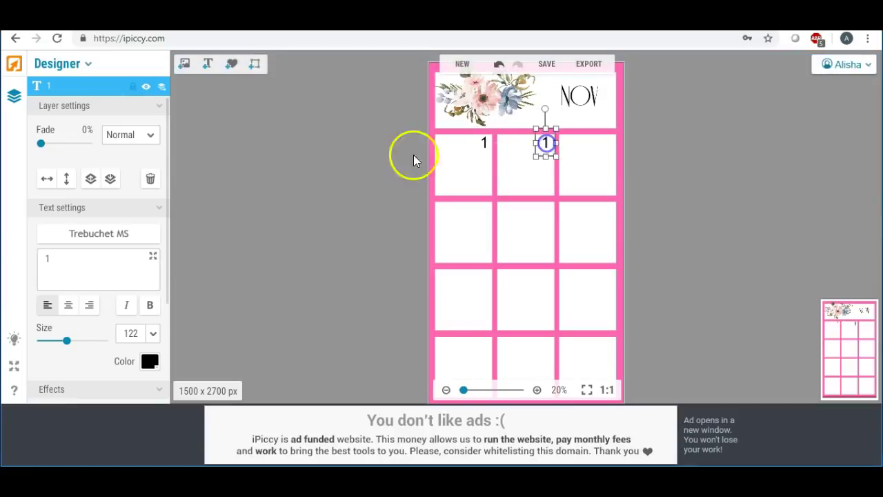
left_click_drag(60, 258, 33, 258)
type("2")
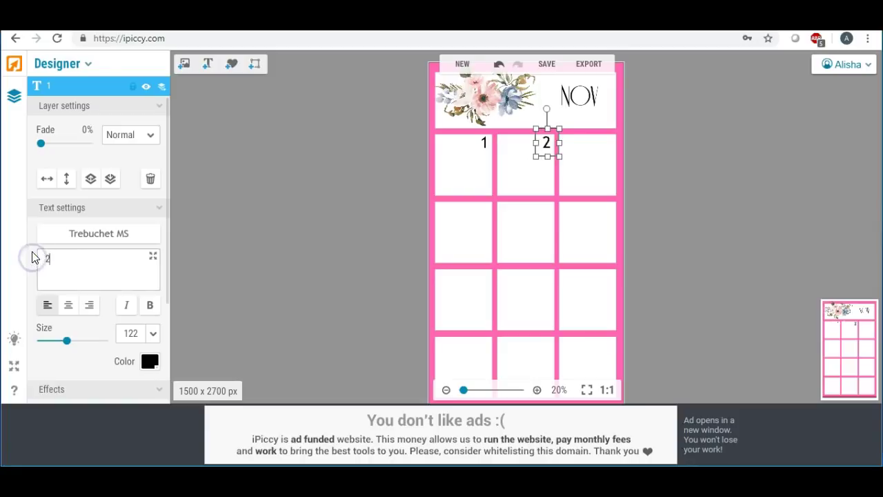
left_click(304, 222)
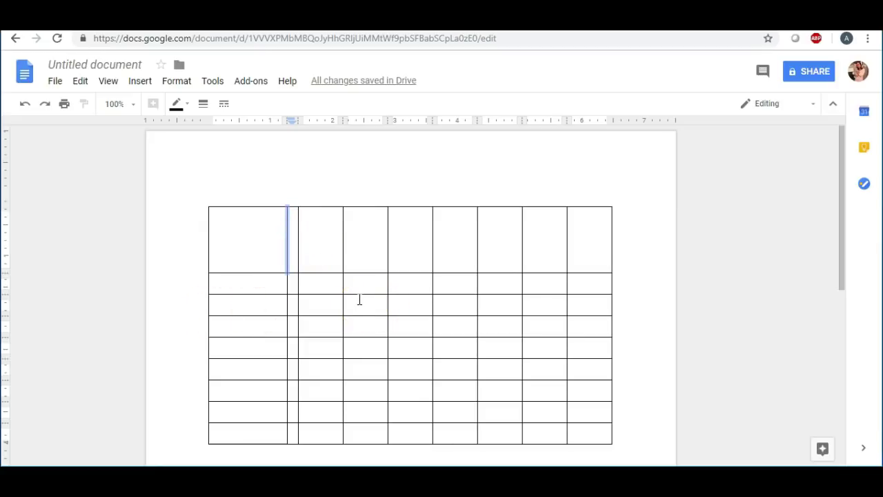
Step: Switch to Canva and go back from the Pink Patterned Project Schedule Planner design to the planner templates gallery
left_click(357, 145)
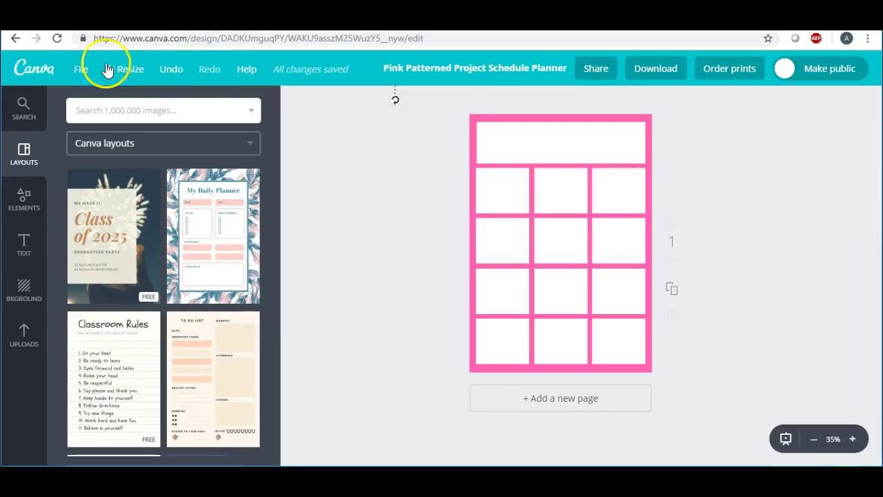
left_click(15, 40)
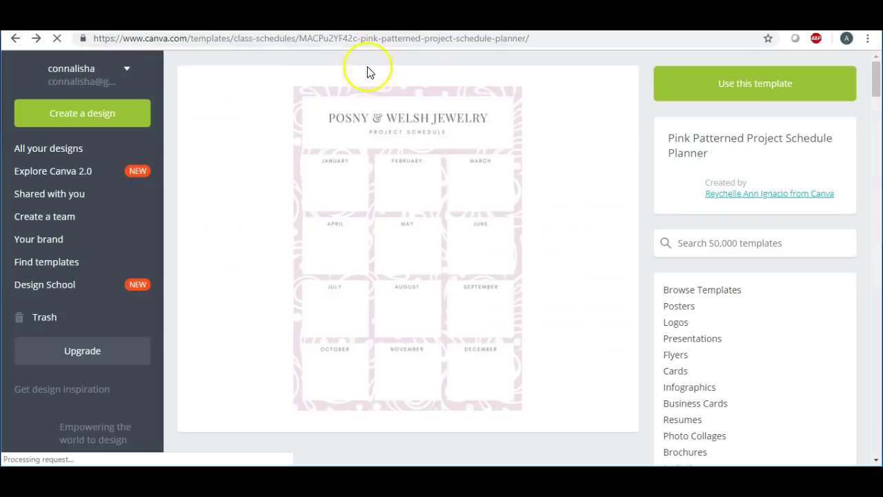
left_click(15, 38)
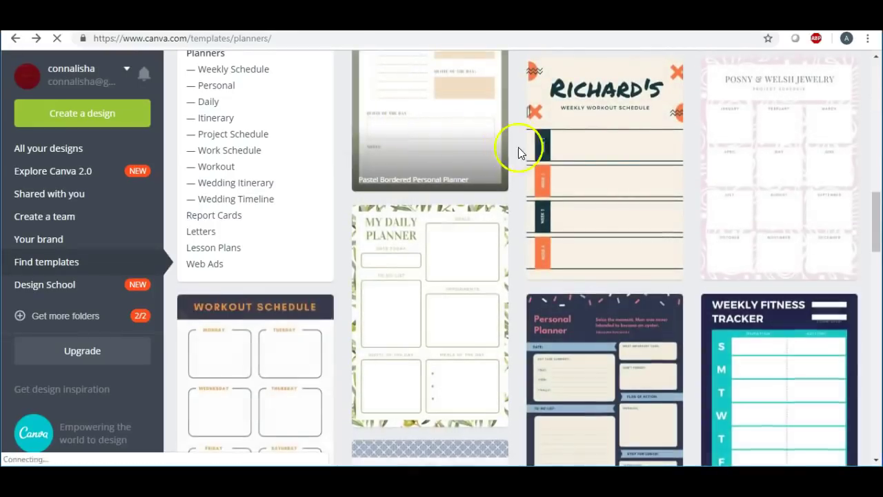
Step: Browse Canva's planner templates through to the end of the gallery for another layout to use
scroll(607, 148, "up", 8)
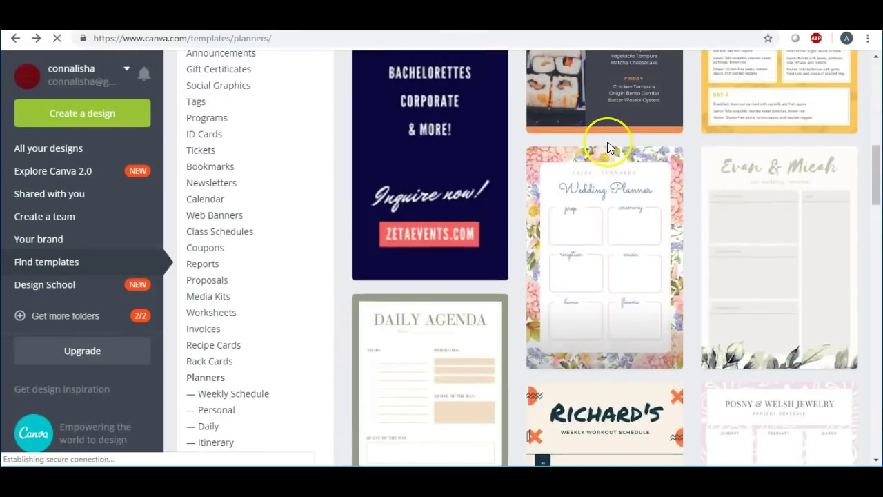
scroll(607, 145, "up", 3)
scroll(606, 145, "down", 2)
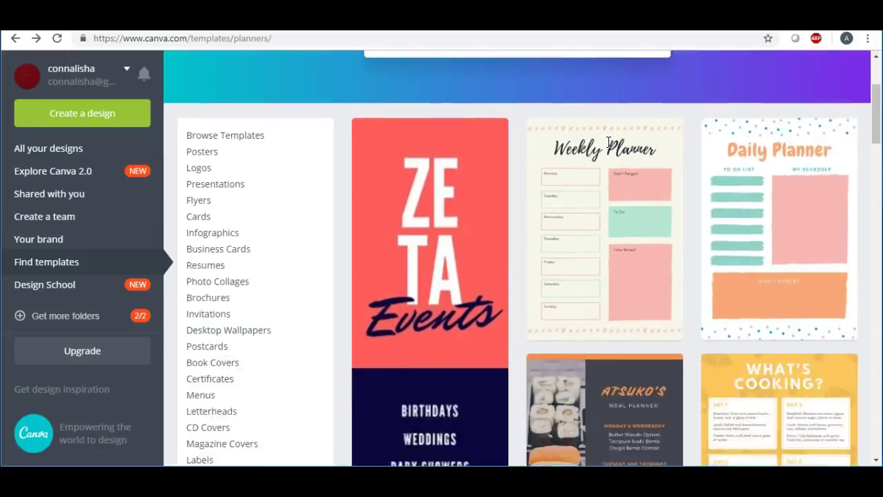
left_click(734, 147)
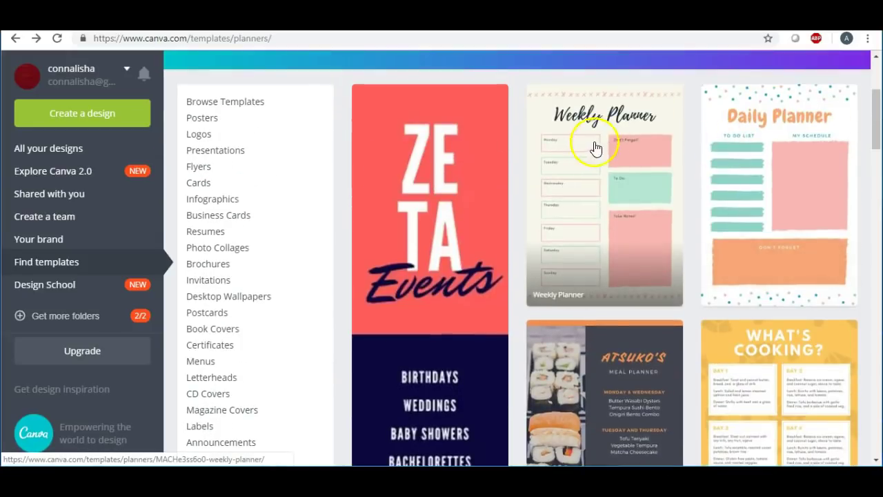
scroll(604, 193, "down", 1)
scroll(604, 192, "down", 8)
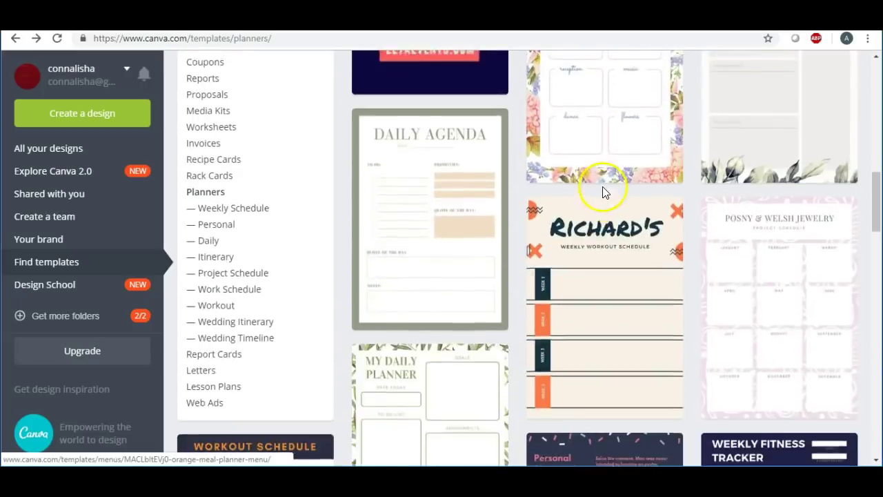
scroll(601, 186, "up", 2)
scroll(600, 130, "down", 8)
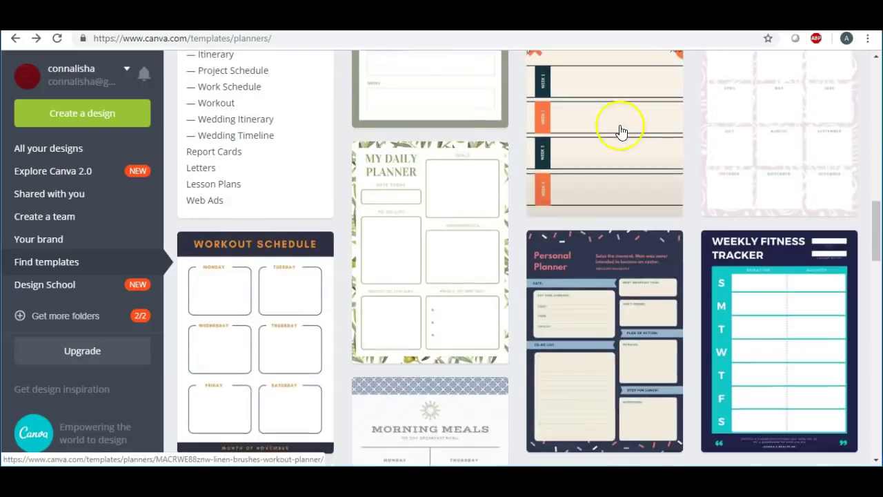
scroll(621, 131, "down", 3)
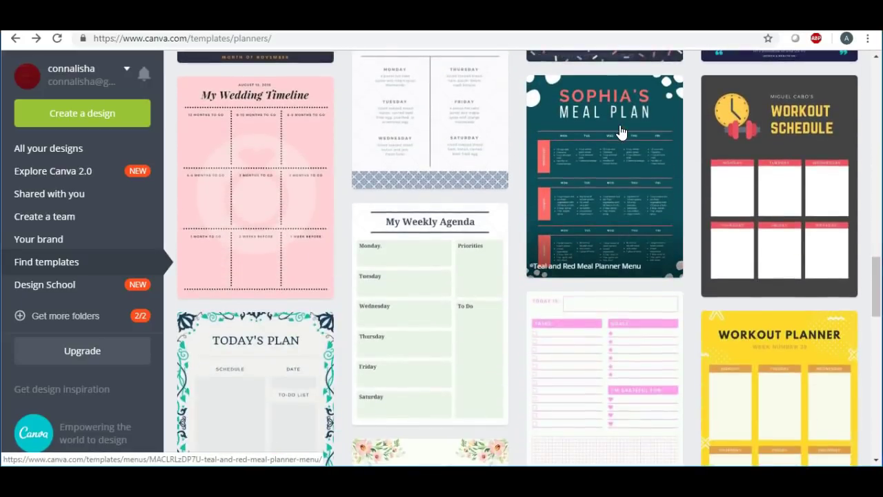
scroll(621, 131, "down", 2)
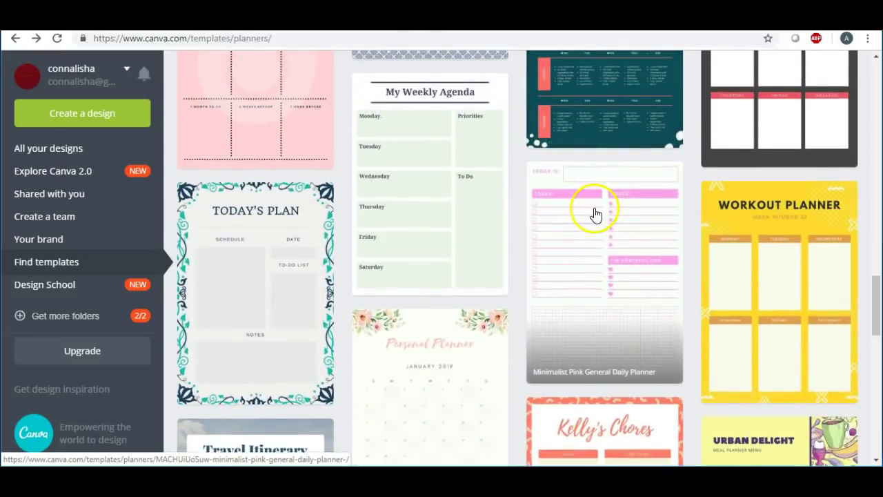
scroll(594, 214, "down", 4)
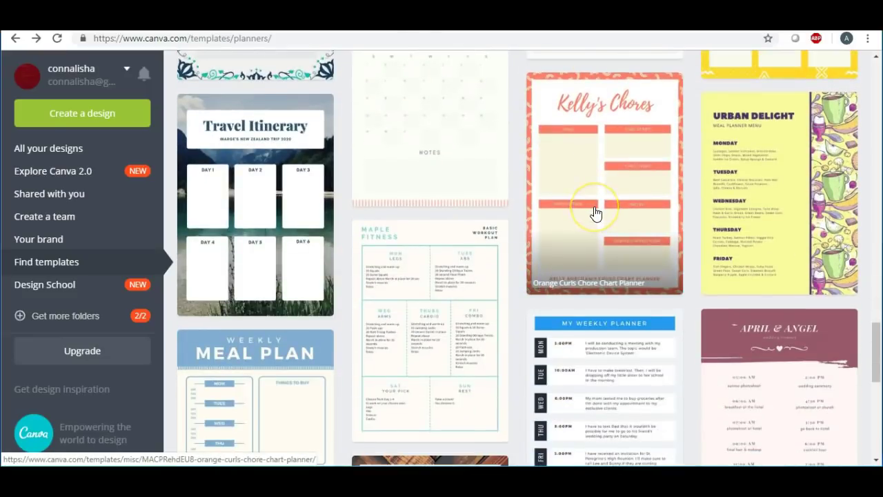
scroll(595, 212, "down", 7)
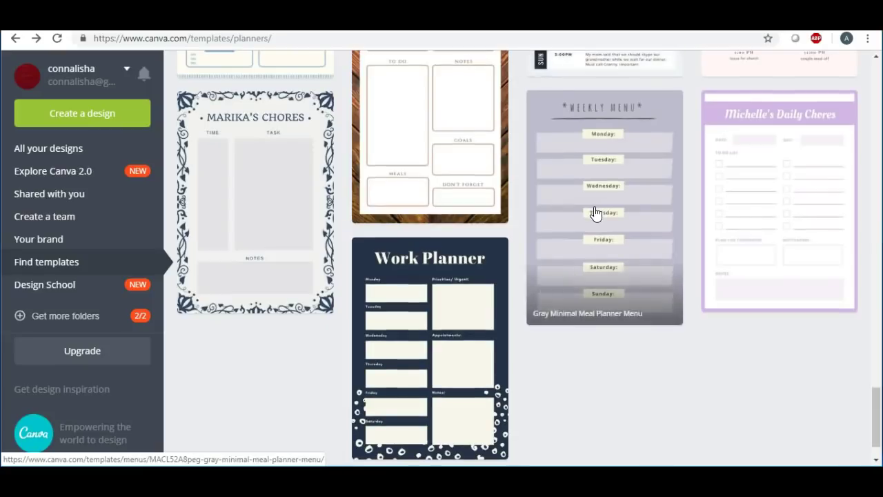
scroll(538, 127, "up", 1)
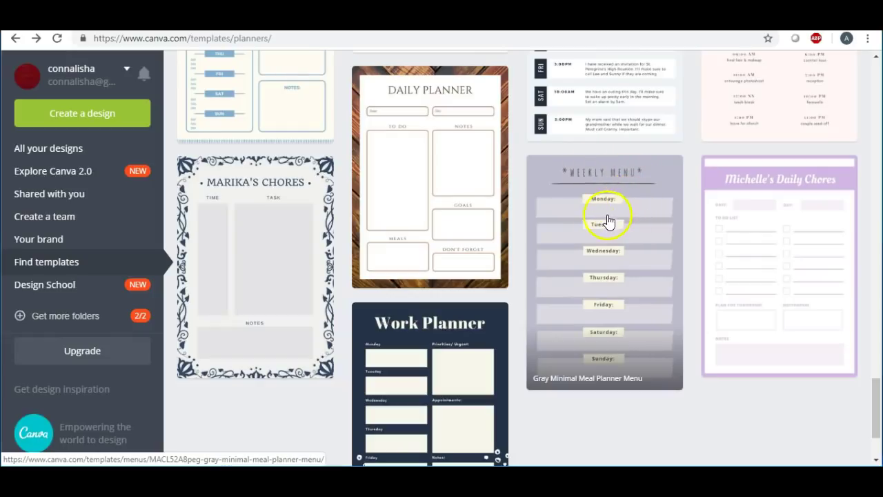
Step: Open the Gray Minimal Meal Planner Menu template for editing and select its background
left_click(652, 183)
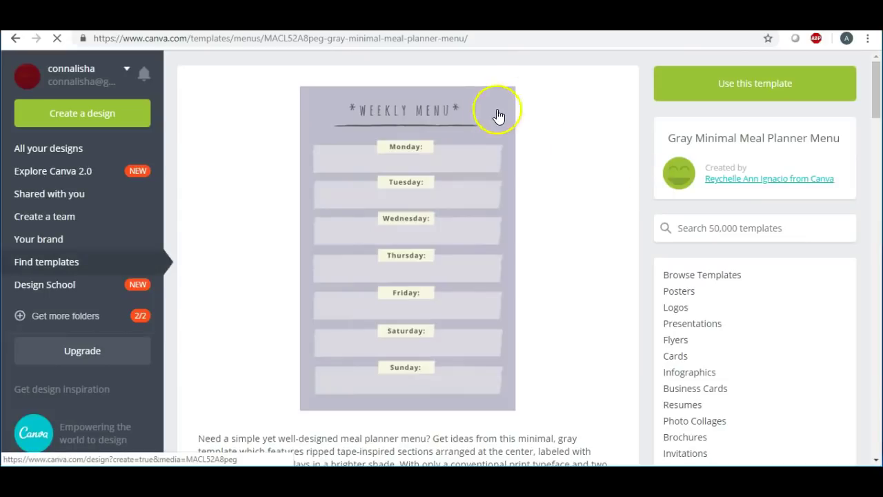
left_click(498, 115)
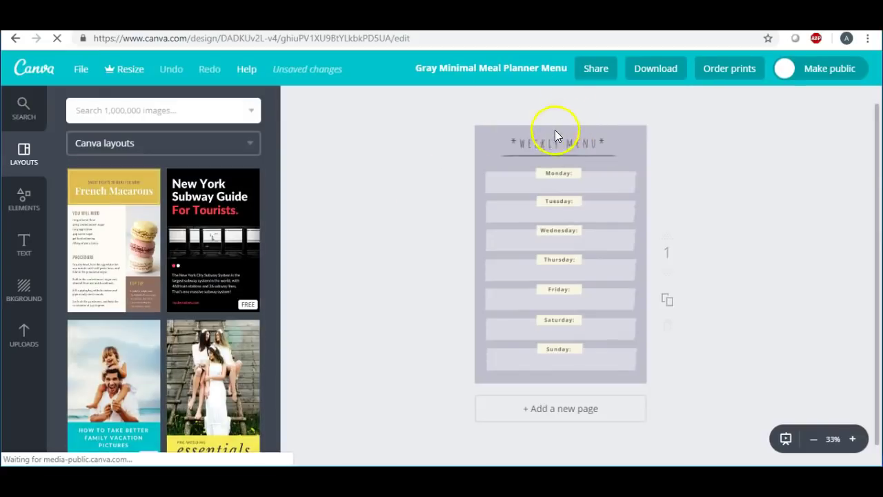
left_click(629, 141)
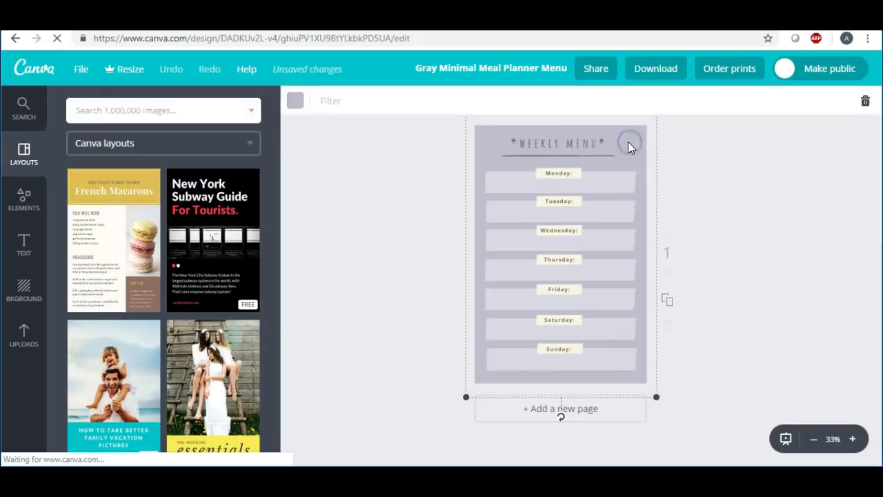
Step: Change the planner's background color to the pink shade from the document colors
left_click(294, 104)
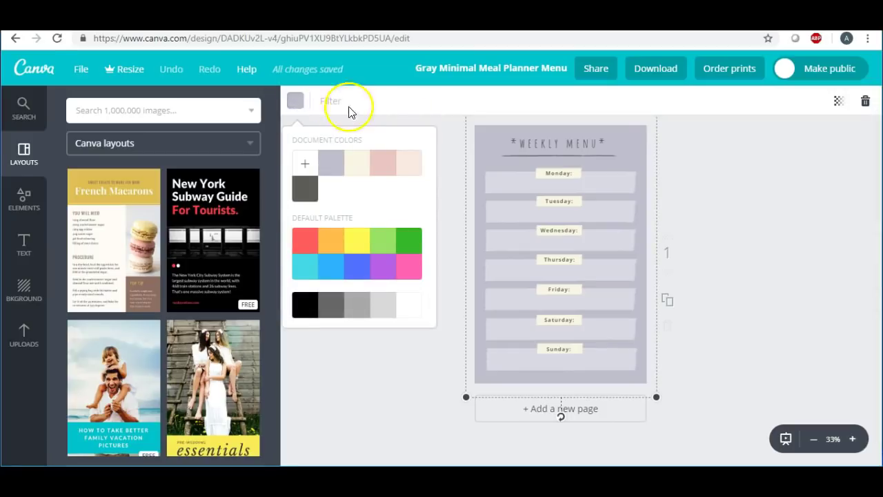
left_click(383, 164)
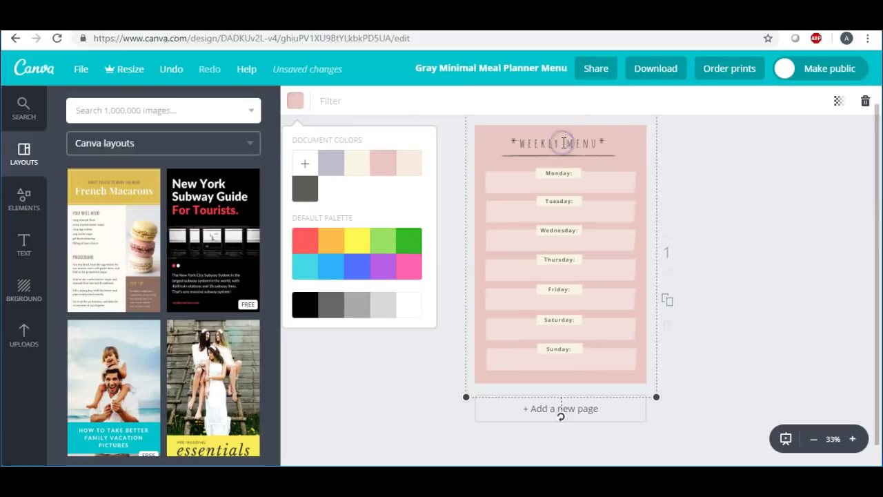
Step: Replace the "*WEEKLY MENU*" heading text with "WEEK:"
left_click(590, 143)
left_click_drag(611, 143, 505, 139)
key("BackSpace")
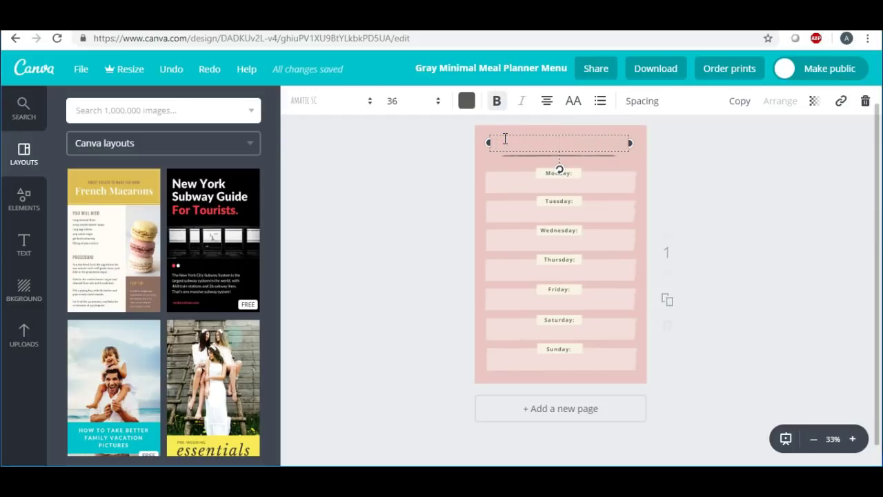
type("WEEK:")
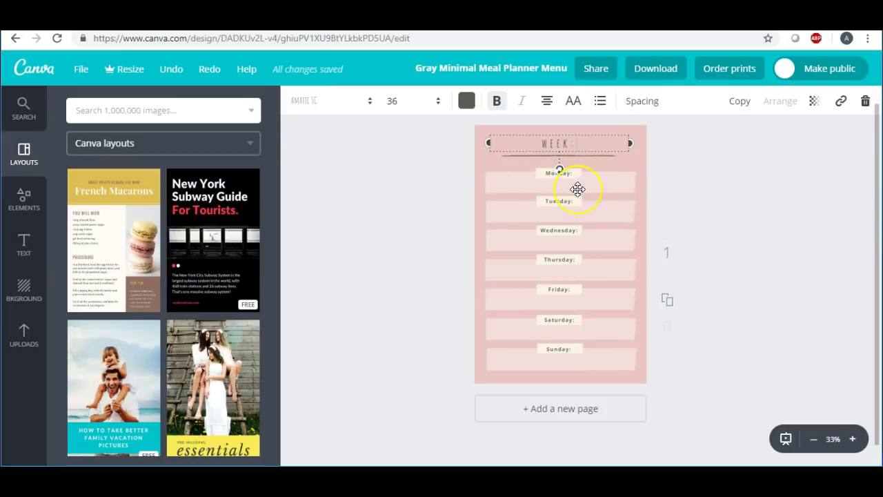
Step: Delete all the heading text above the line on the planner and deselect the text box
left_click(572, 142)
left_click_drag(571, 142, 522, 141)
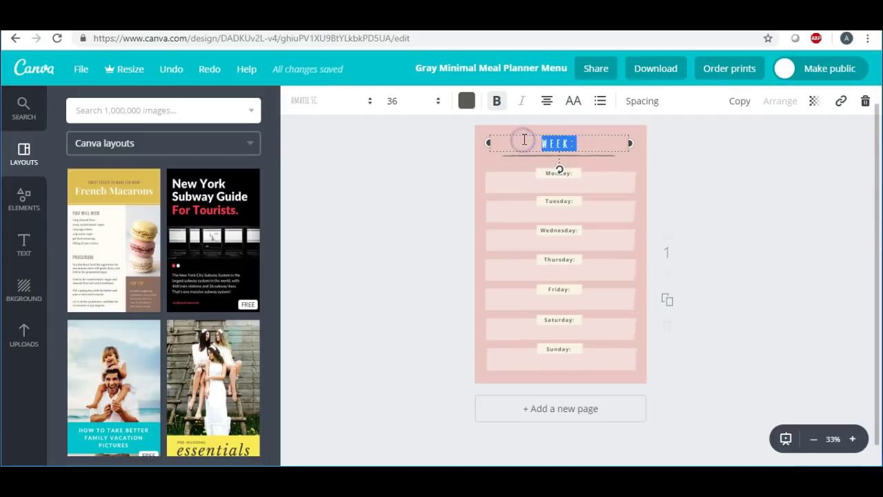
key("BackSpace")
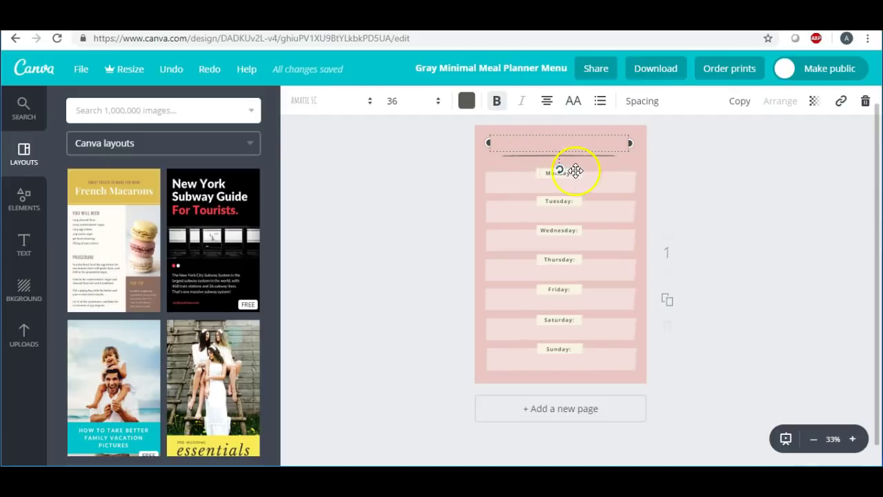
left_click(441, 167)
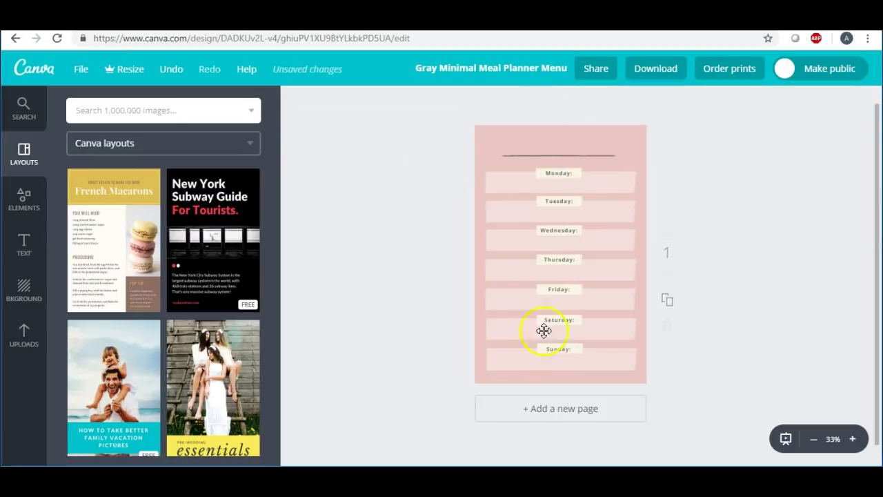